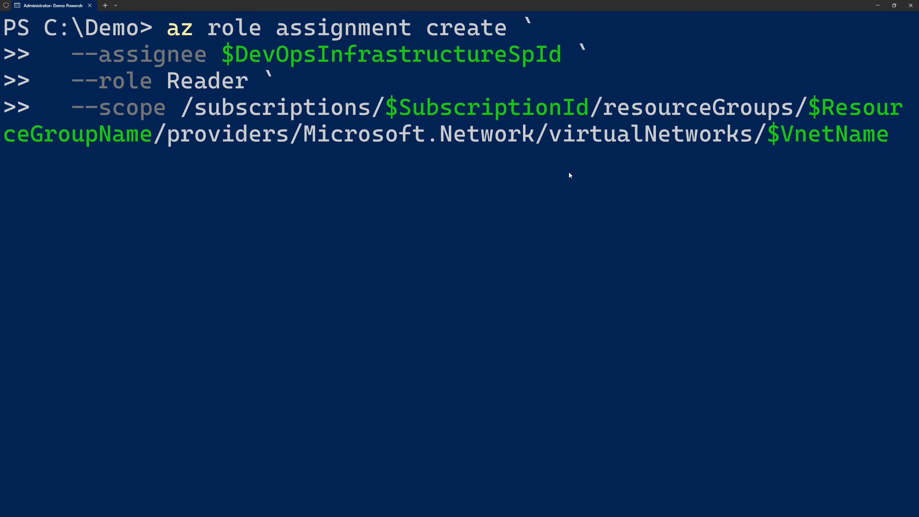
- Run the command assigning the Reader role to $DevOpsInfrastructureSpId on virtual network $VnetName, review its output, and clear the console
key(Return)
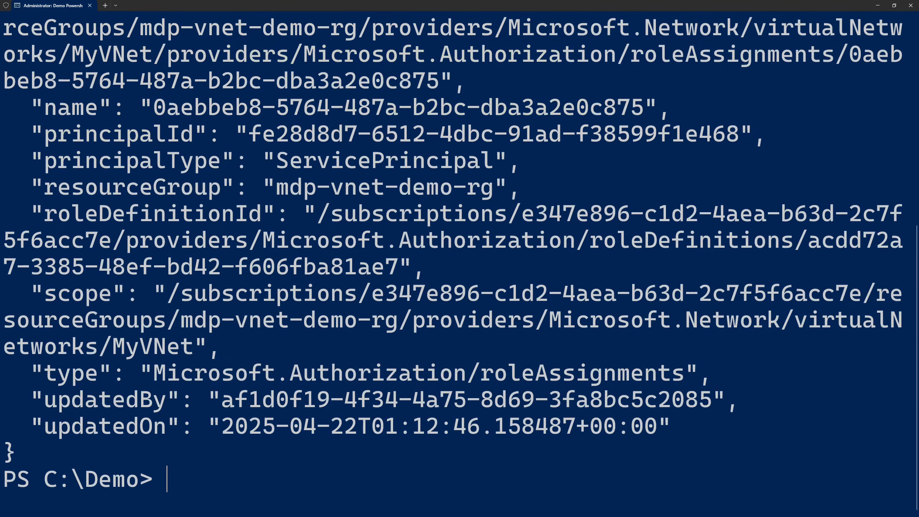
scroll(518, 191, up, 4)
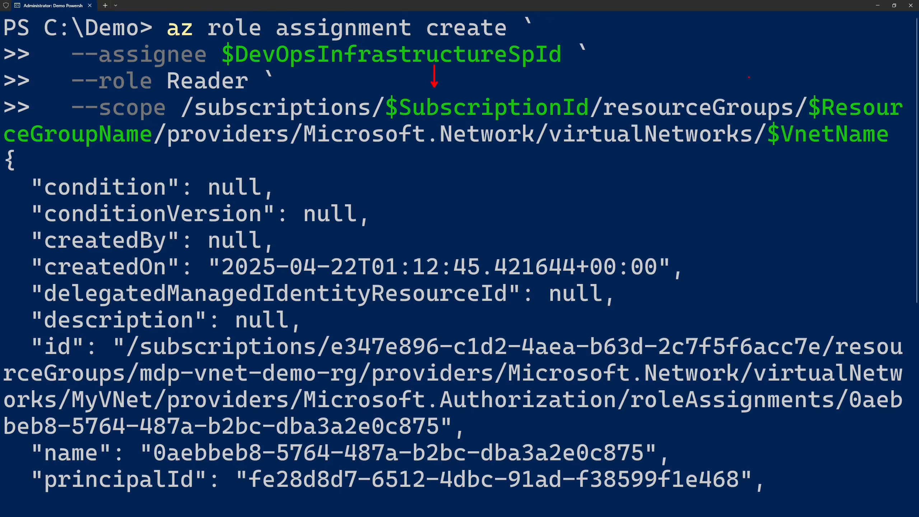
key(Escape)
scroll(644, 112, down, 4)
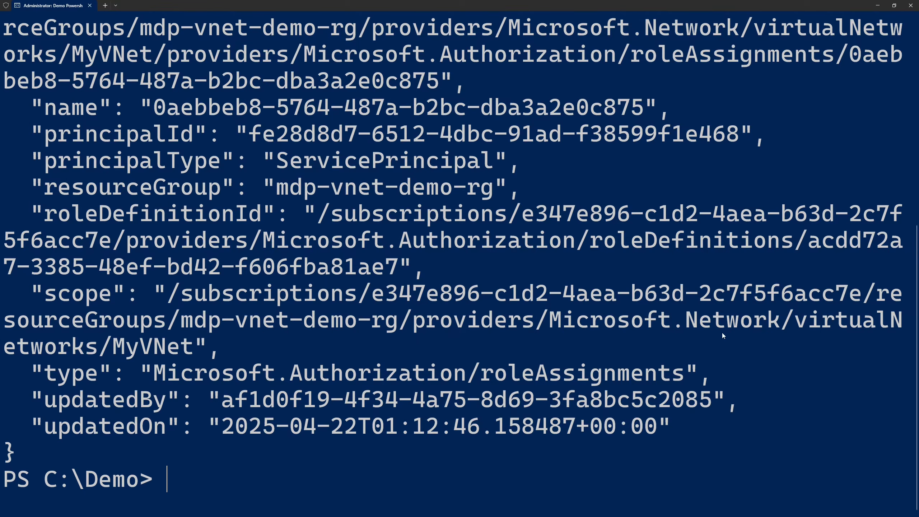
text(cls)
key(Return)
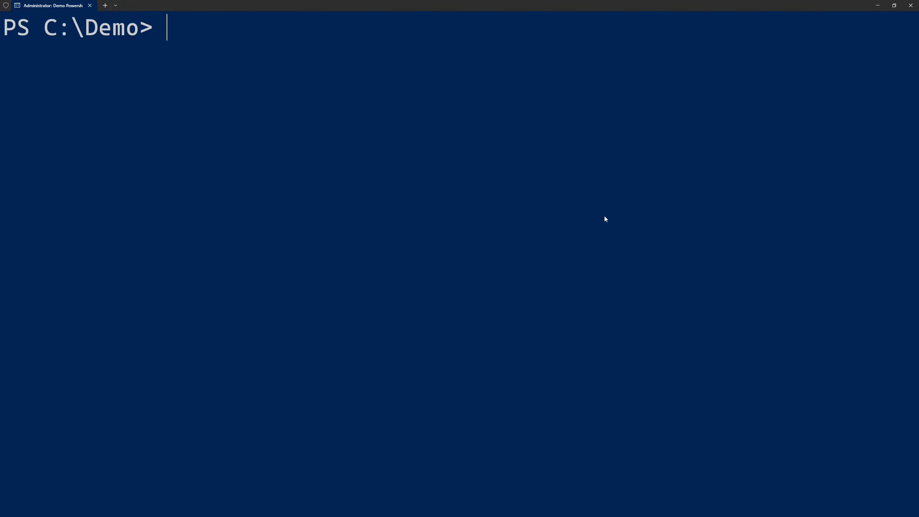
- Assign the "Network Contributor" role to $DevOpsInfrastructureSpId on virtual network $VnetName with az role assignment create, and clear the console
key(ctrl+v)
key(Return)
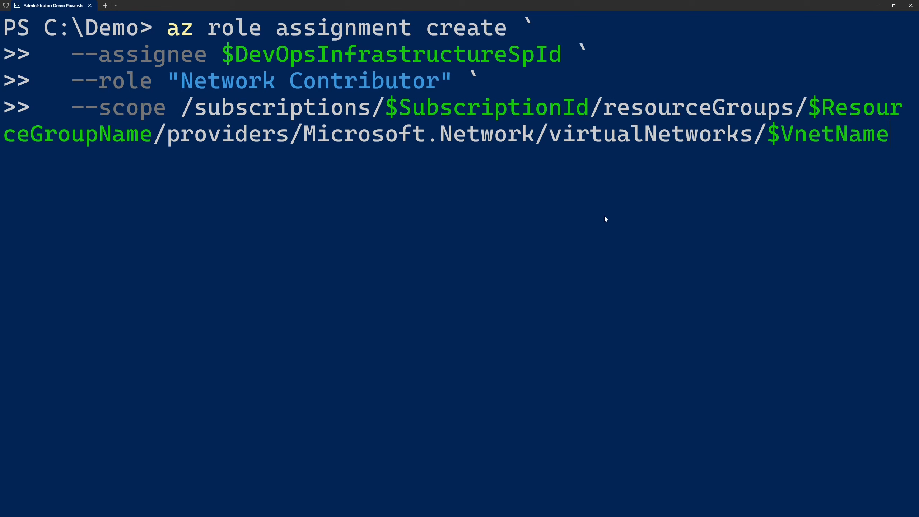
key(Return)
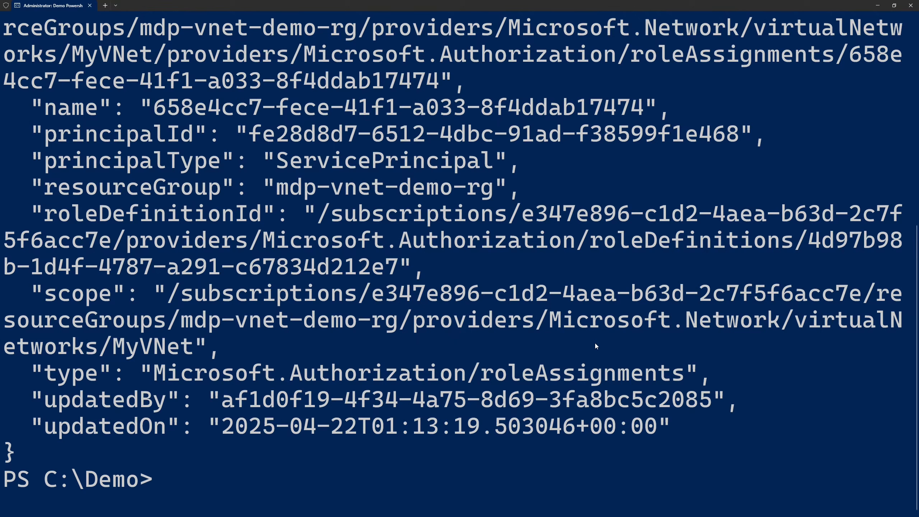
text(cls)
key(Return)
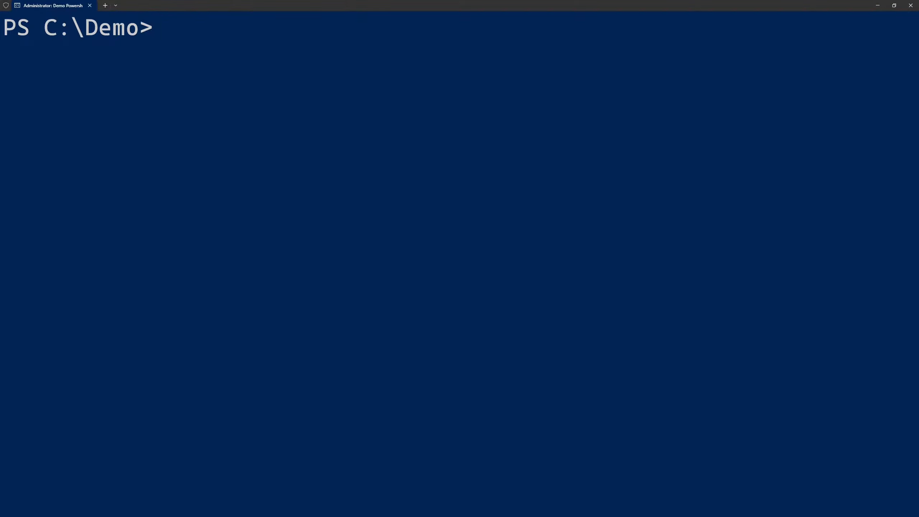
- Create key vault $KeyVaultName in $ResourceGroupName at $Location with RBAC authorization true, public network access Disabled and bypass None, and clear the console
key(ctrl+v)
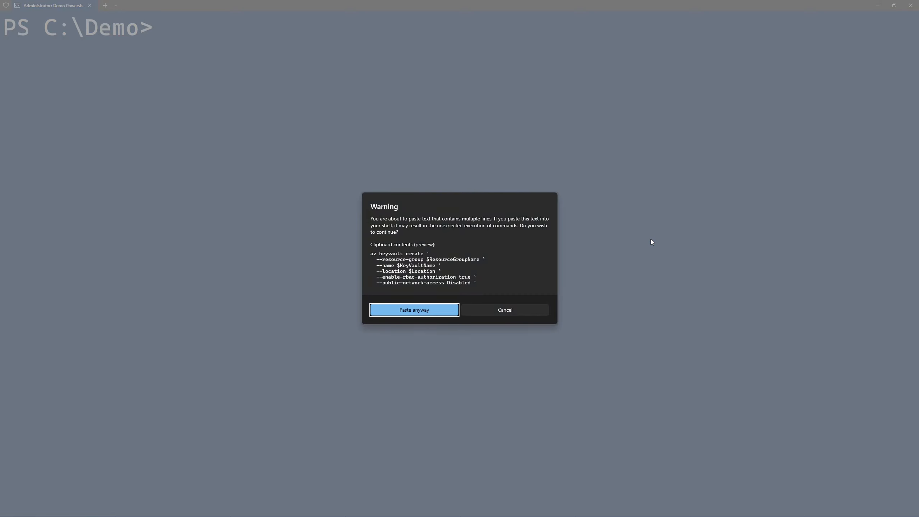
key(Return)
key(Return)
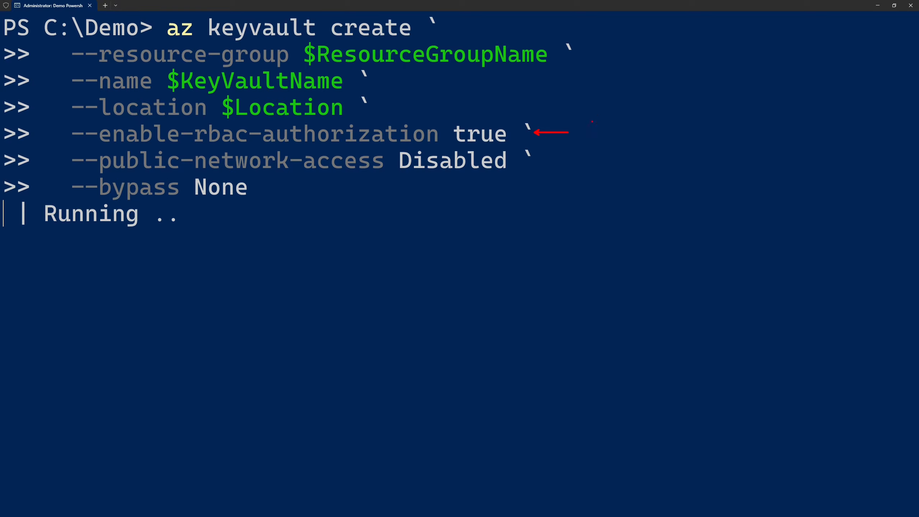
drag(527, 159, 565, 160)
drag(68, 173, 256, 203)
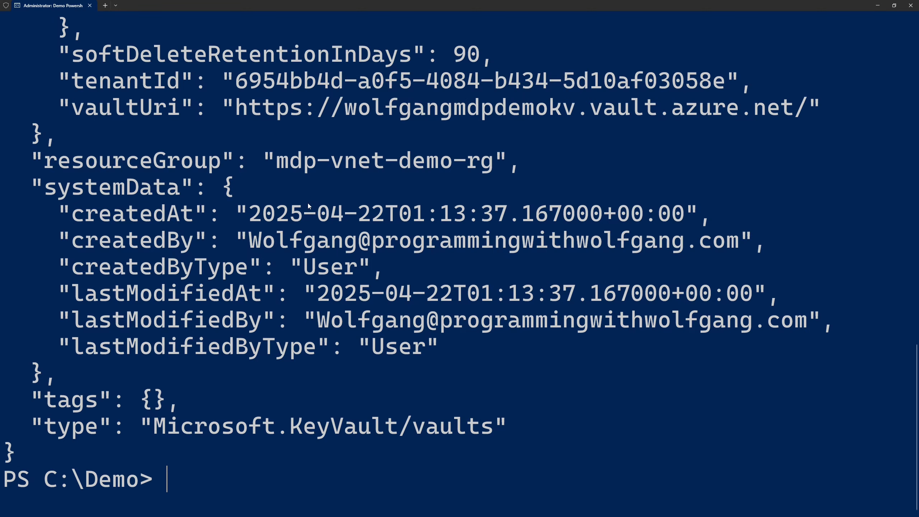
scroll(467, 52, up, 9)
scroll(448, 192, up, 3)
text(cls)
key(Return)
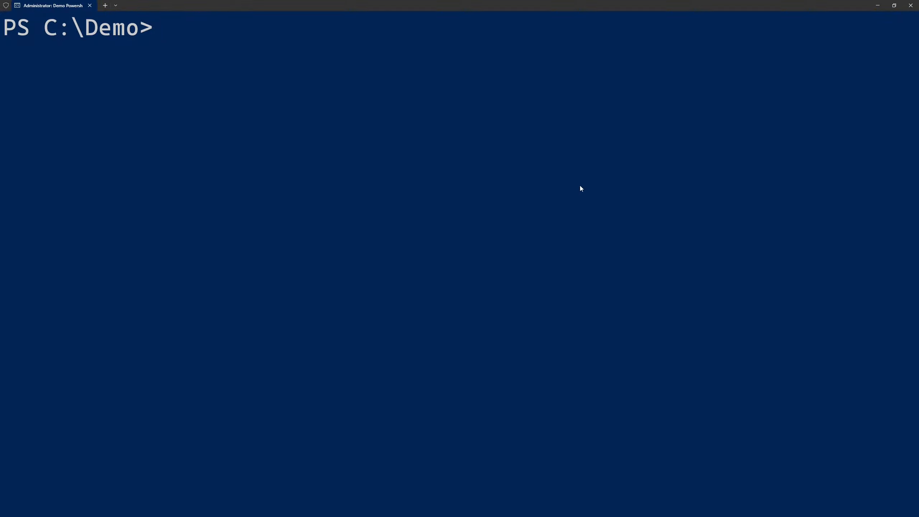
- Assign the "Key Vault Secrets Officer" role to the service connection's application ID, scoped to key vault $KeyVaultName
key(ctrl+v)
key(Return)
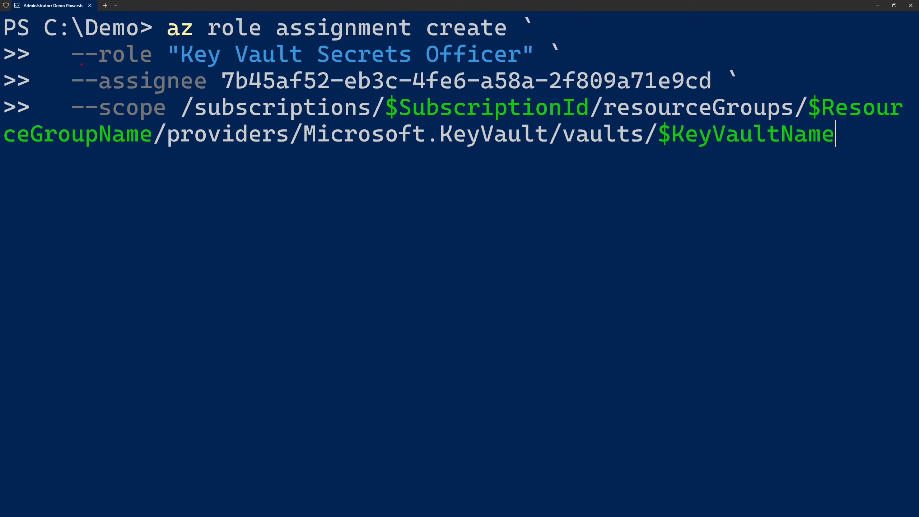
mouse_move(67, 66)
mouse_down()
mouse_move(666, 82)
mouse_move(726, 95)
mouse_up()
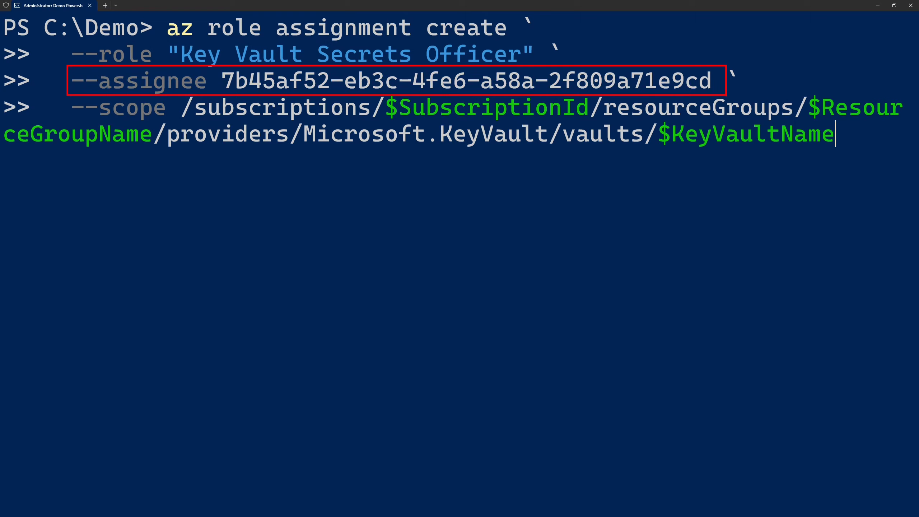
key(Escape)
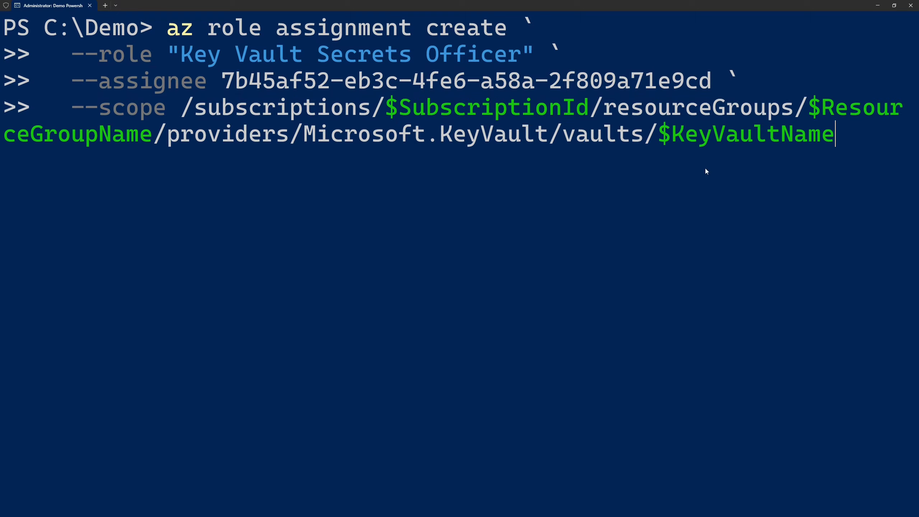
key(Return)
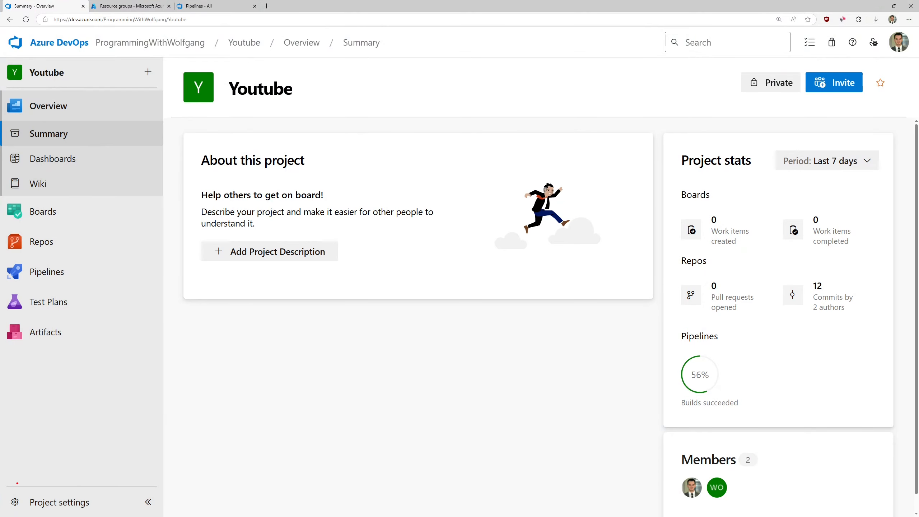
- In the Youtube project's settings in Azure DevOps, open the details of the AzureServiceConnection service connection
click(71, 509)
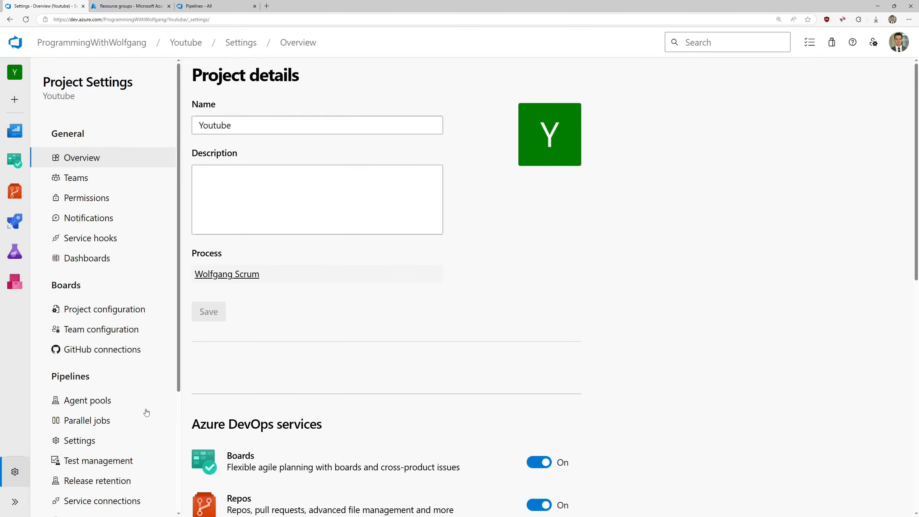
scroll(127, 404, down, 2)
scroll(128, 407, down, 2)
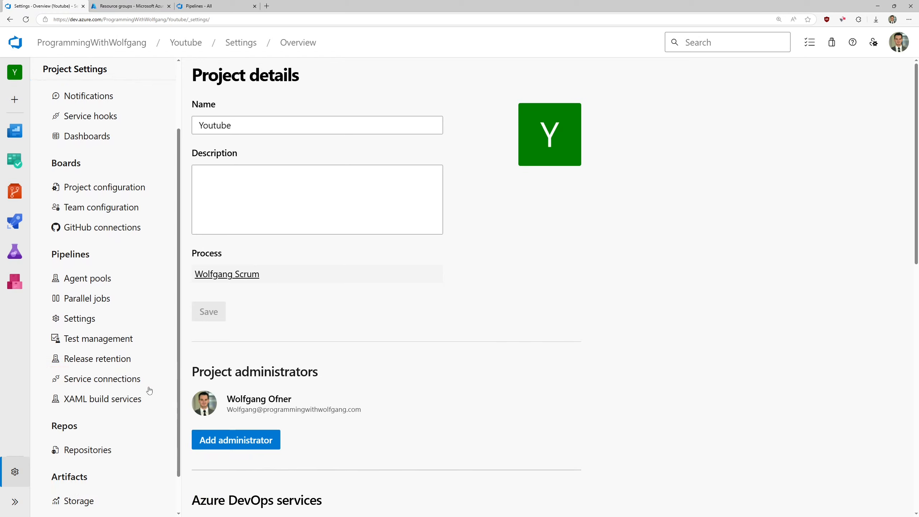
click(128, 382)
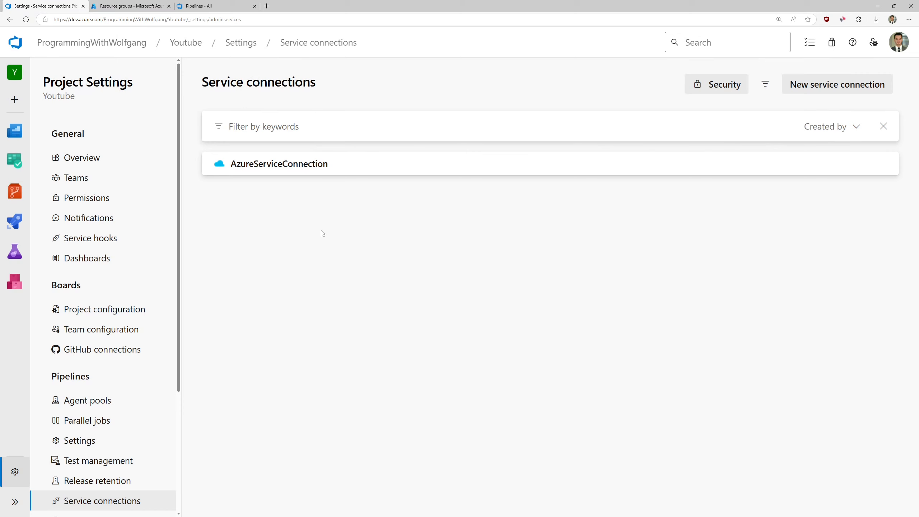
click(272, 169)
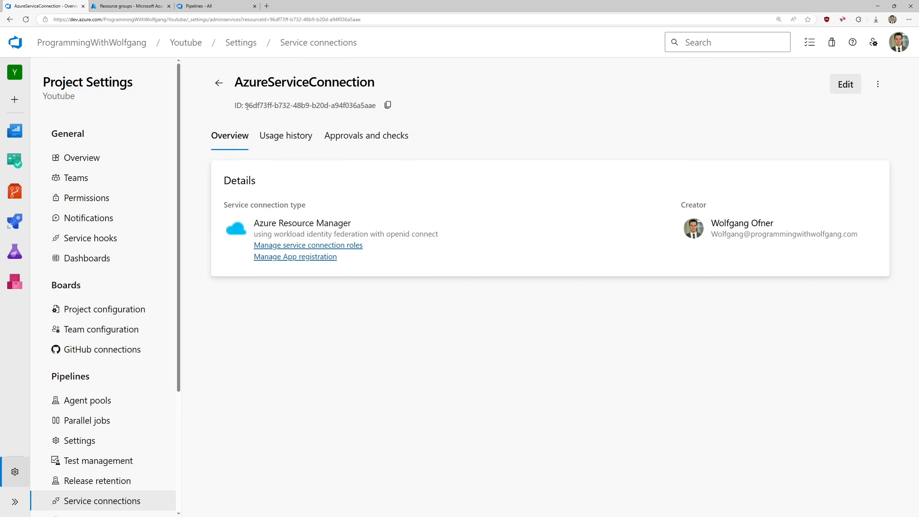
- Open the service connection's app registration in the Azure portal and examine its application (client) ID
drag(246, 106, 375, 105)
drag(252, 251, 342, 263)
key(Escape)
click(320, 258)
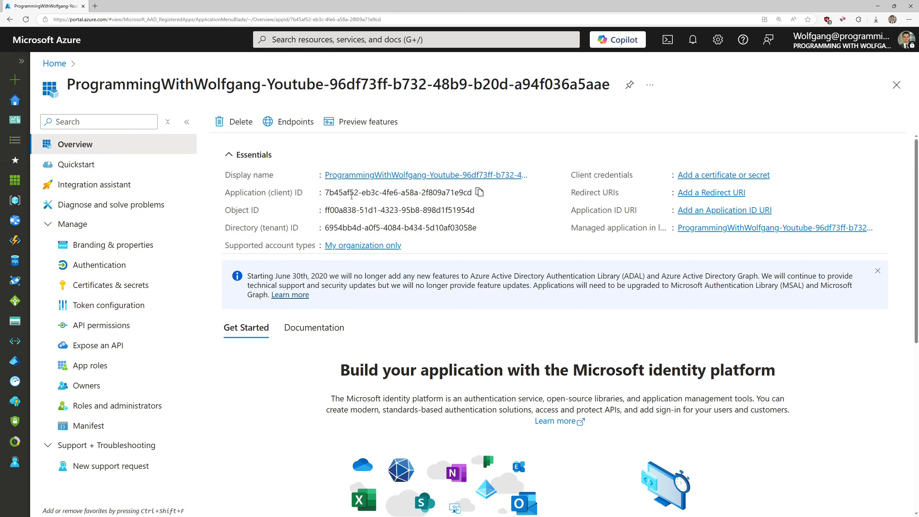
key(ctrl+plus)
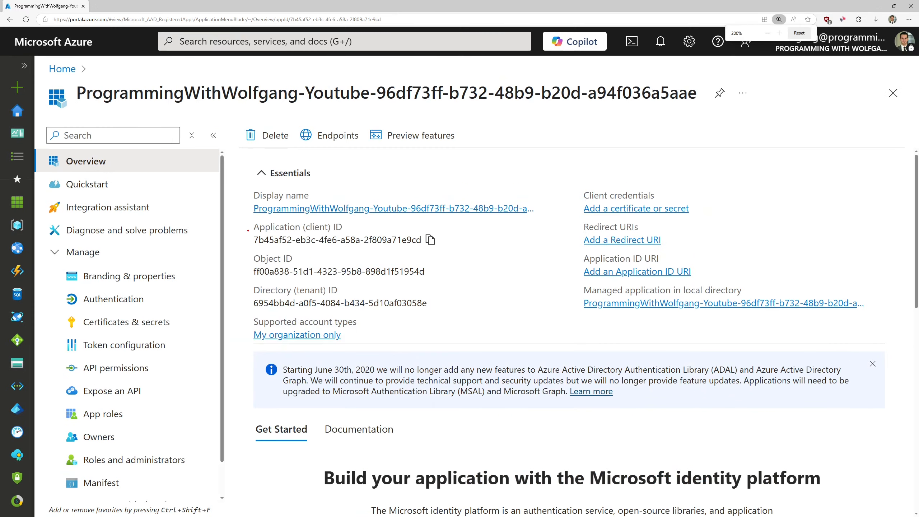
drag(248, 230, 428, 248)
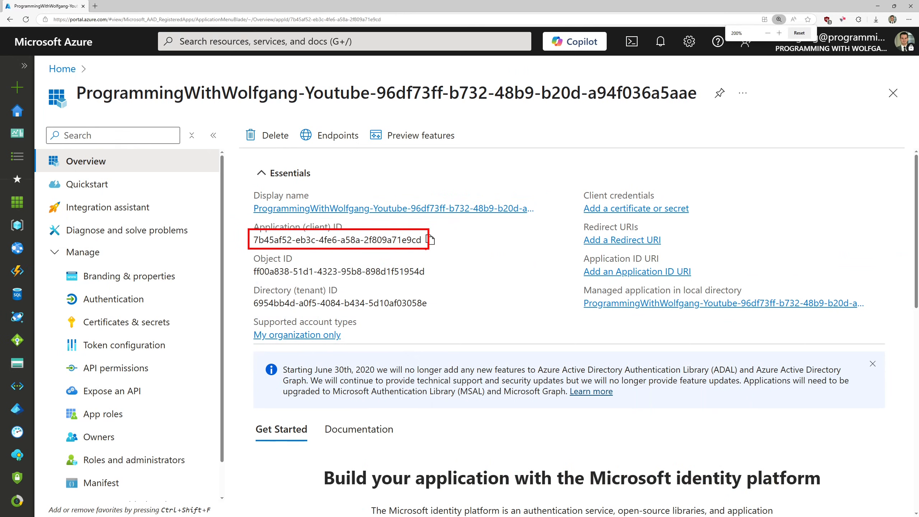
key(Escape)
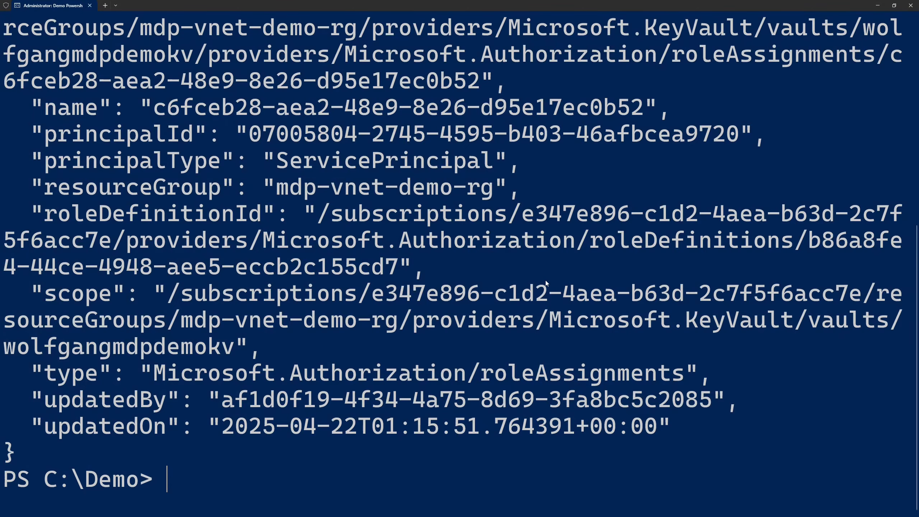
- Switch to the terminal, check the assignee ID in the Key Vault role assignment command, and clear the console
scroll(527, 299, up, 5)
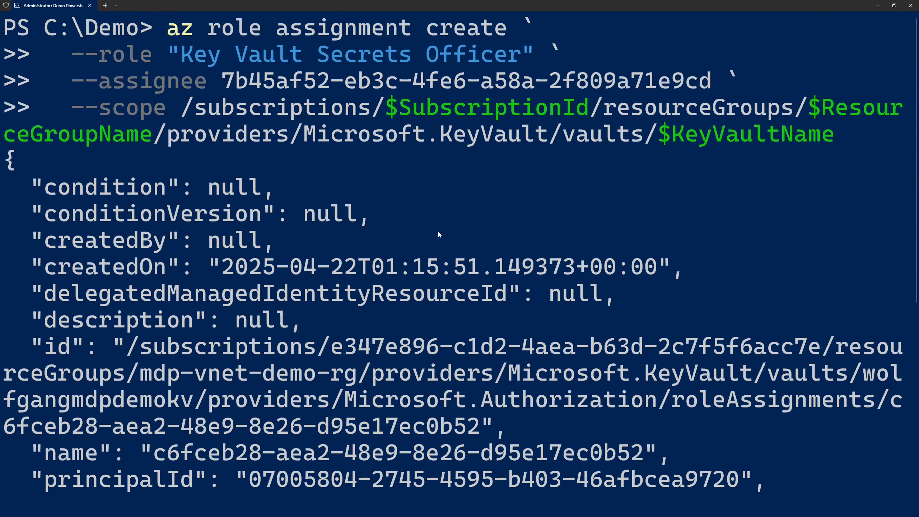
key(ctrl+2)
drag(217, 66, 302, 93)
key(Escape)
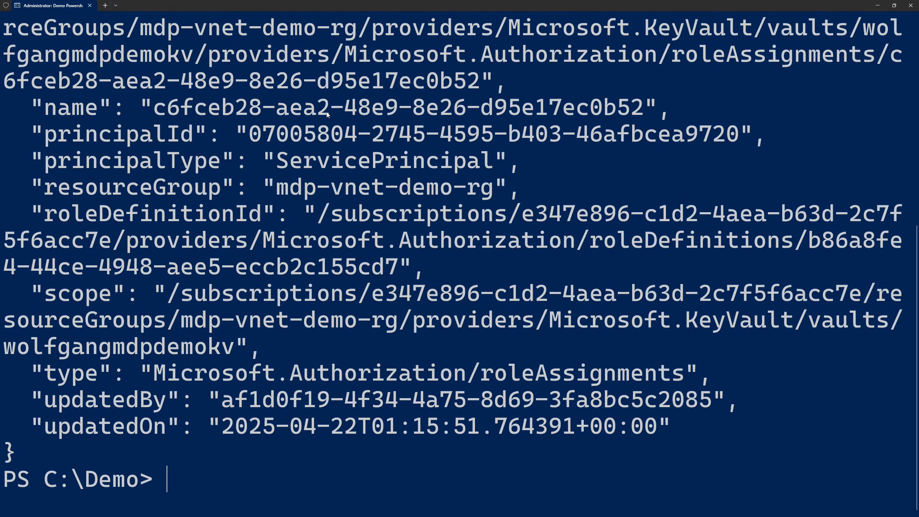
text(cls)
key(Return)
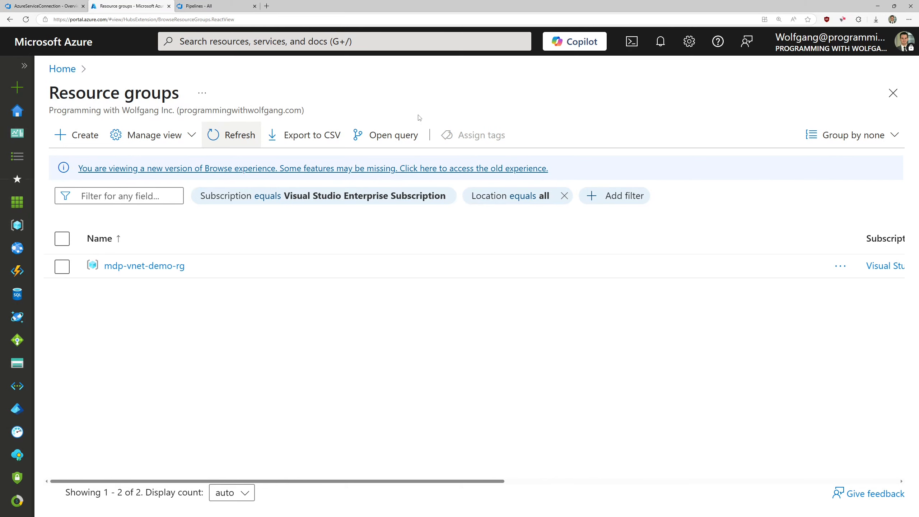
- In the Azure portal, open the networking settings of the key vault in mdp-vnet-demo-rg and show its private endpoint connections
click(158, 266)
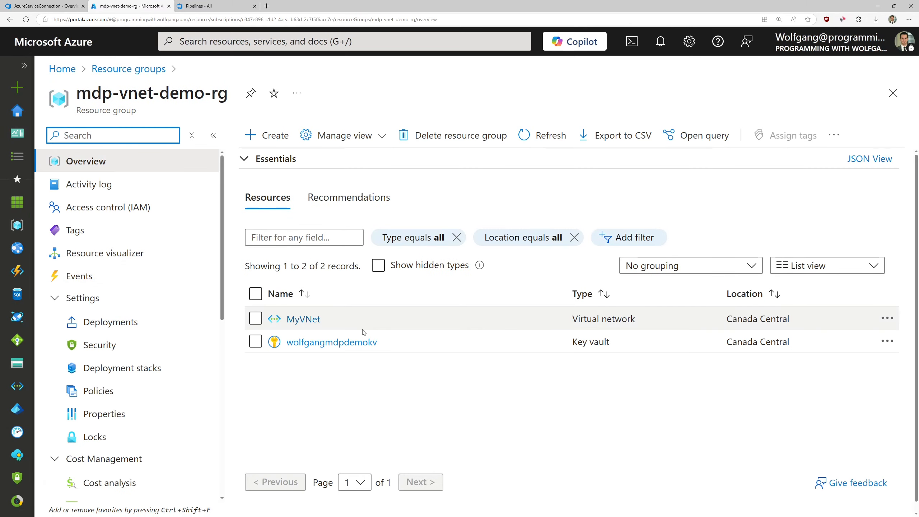
click(335, 346)
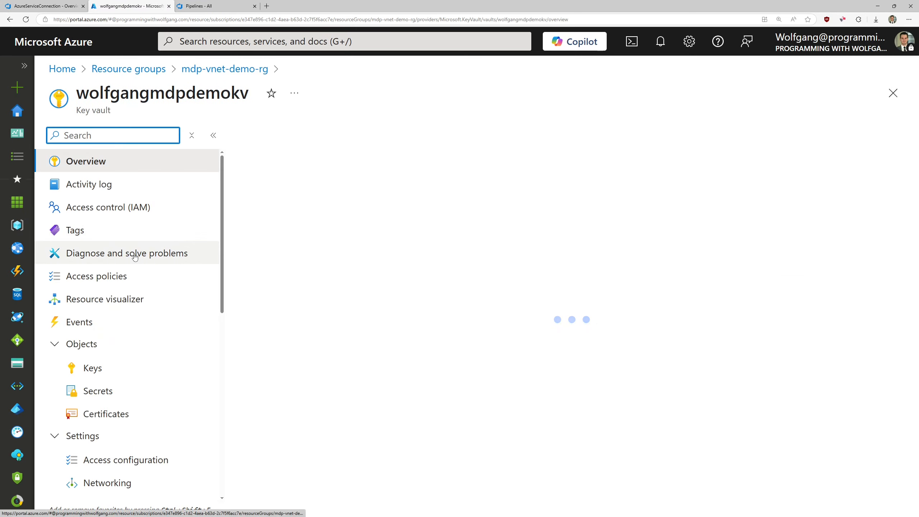
scroll(133, 259, down, 3)
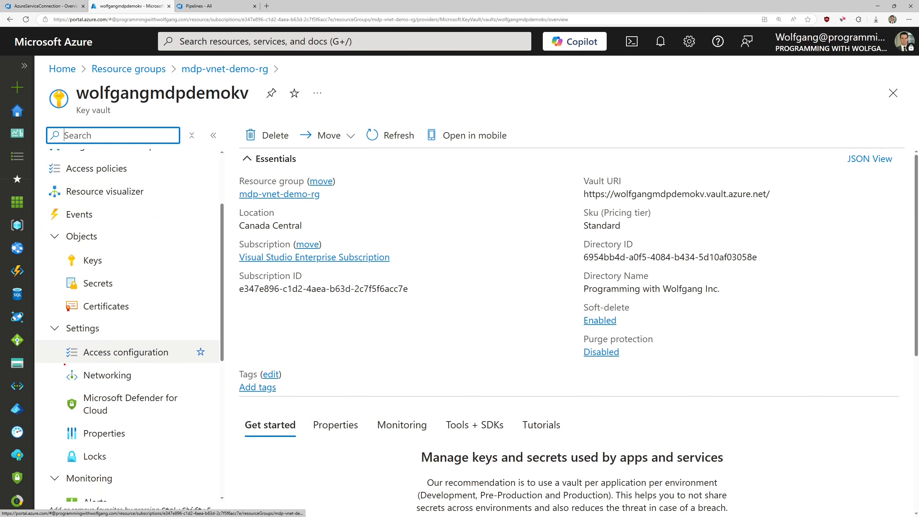
click(121, 375)
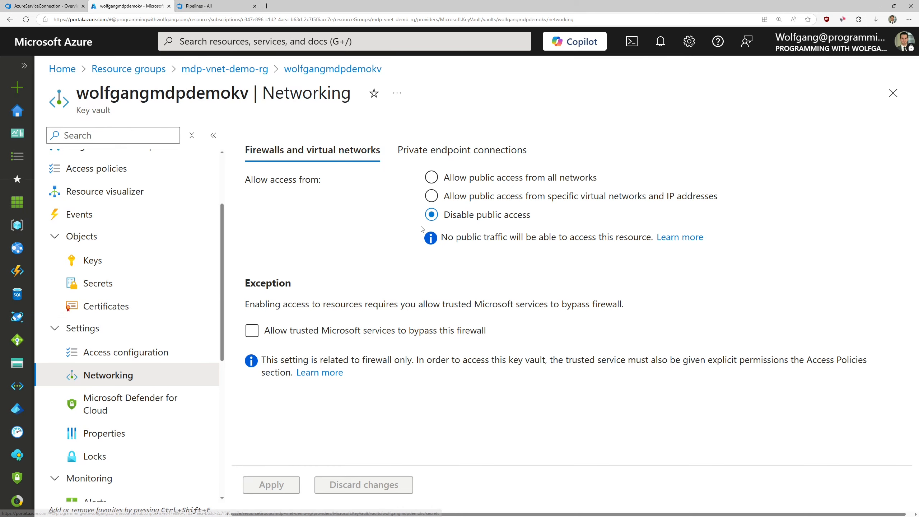
click(439, 161)
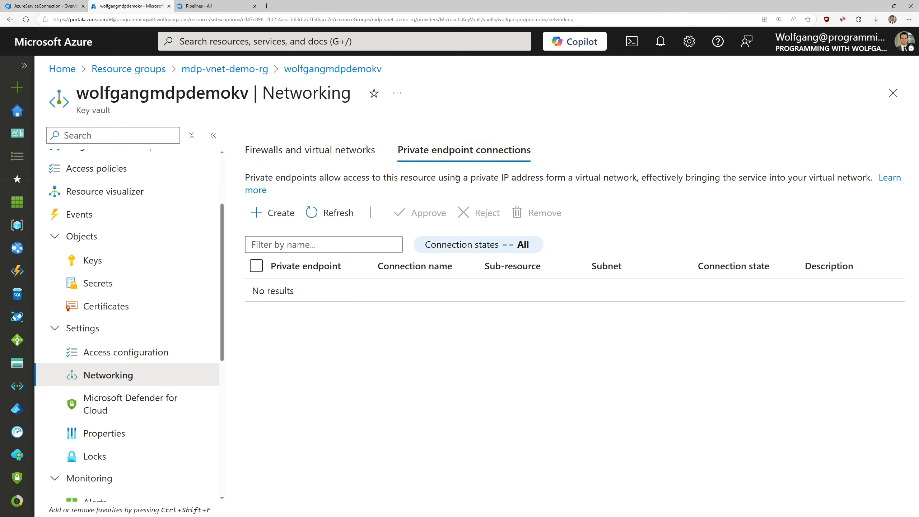
- Start a new private endpoint for the key vault, name it MyPrivateEndpoint, and proceed to the resource settings
click(282, 213)
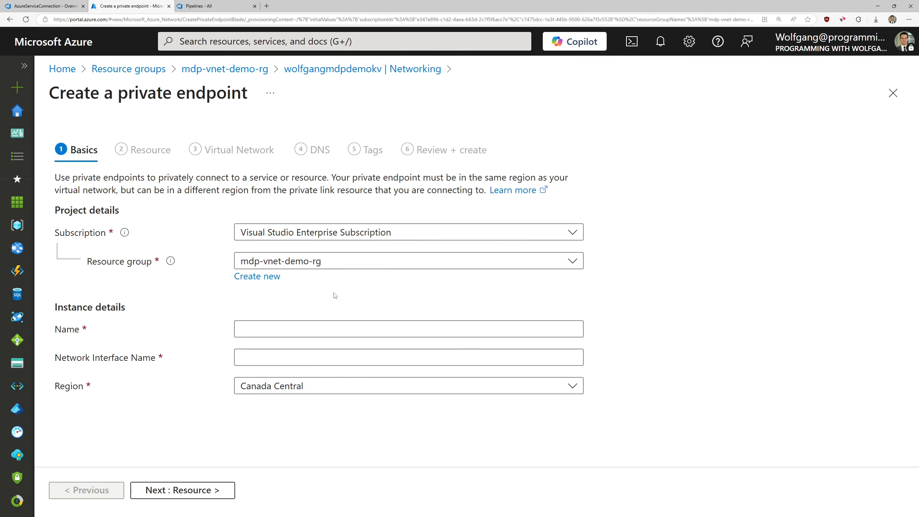
click(279, 328)
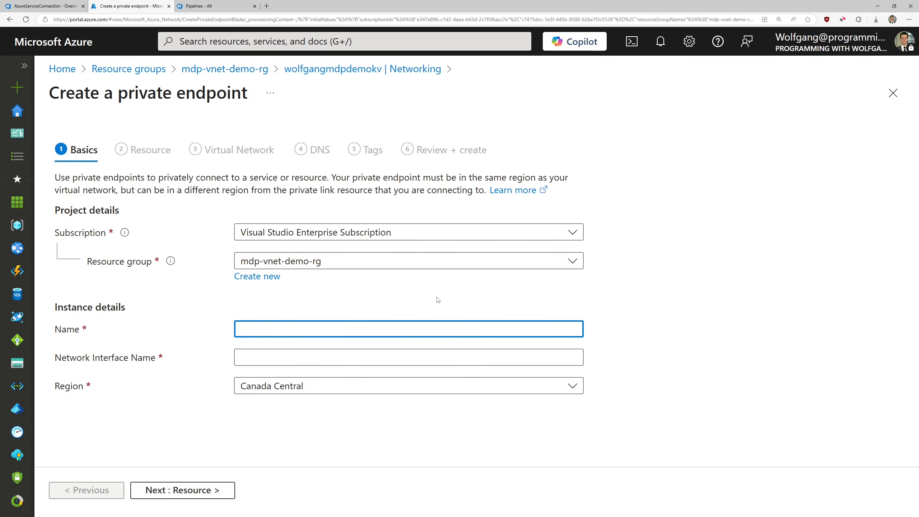
text(MyPrivateEndpoint)
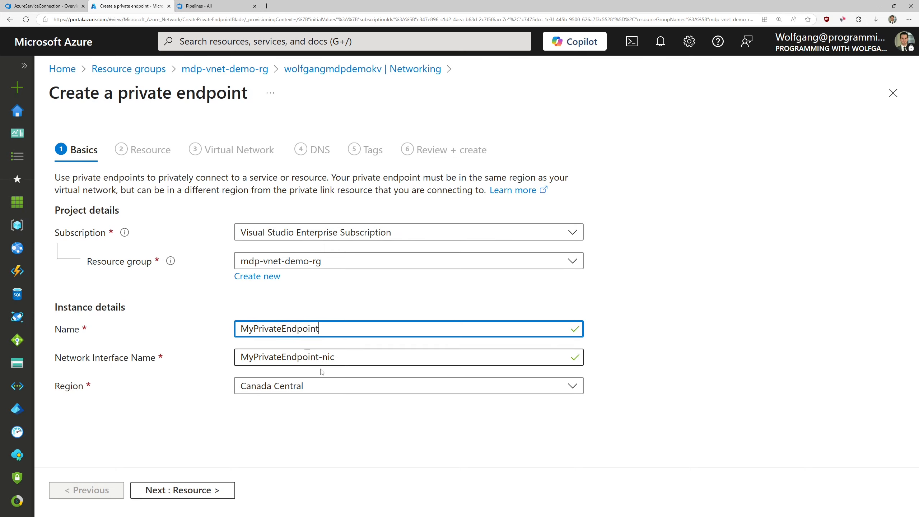
click(215, 489)
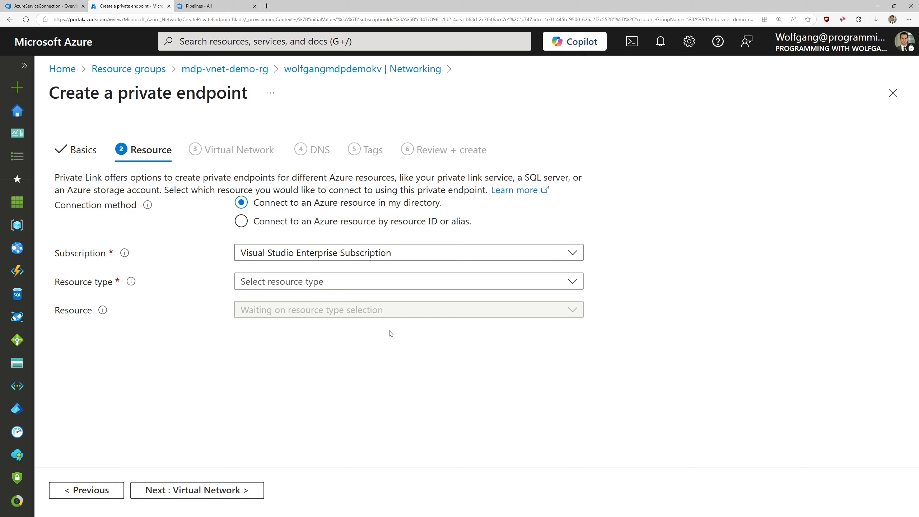
- Target the private endpoint at the demo key vault with resource type Microsoft.KeyVault/vaults, and proceed to the virtual network settings
click(380, 286)
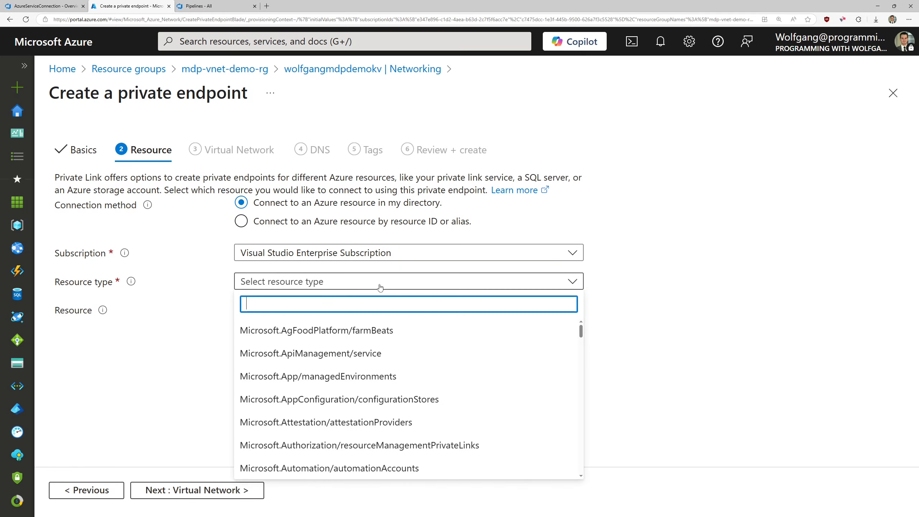
text(vault)
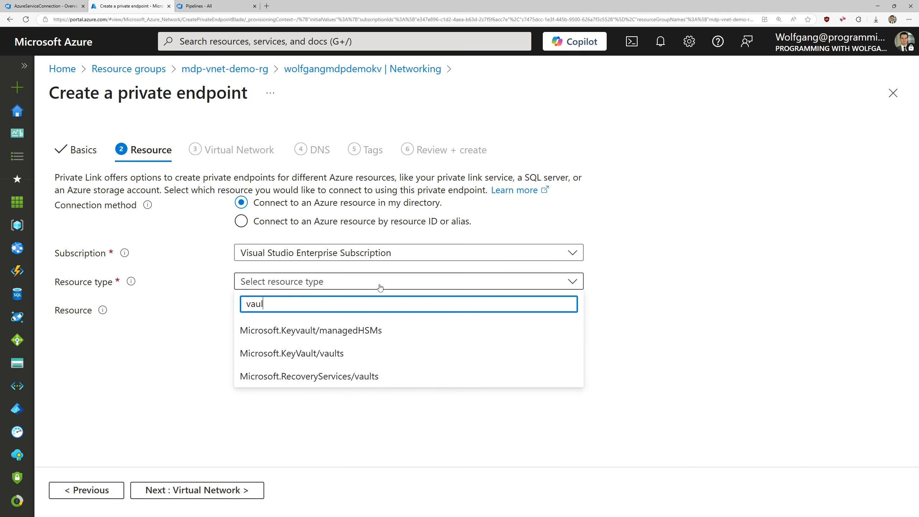
click(348, 353)
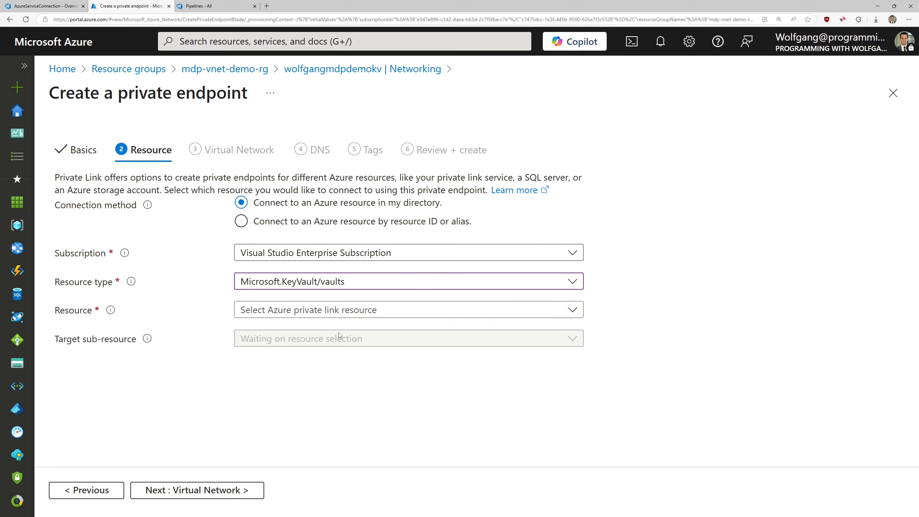
click(312, 310)
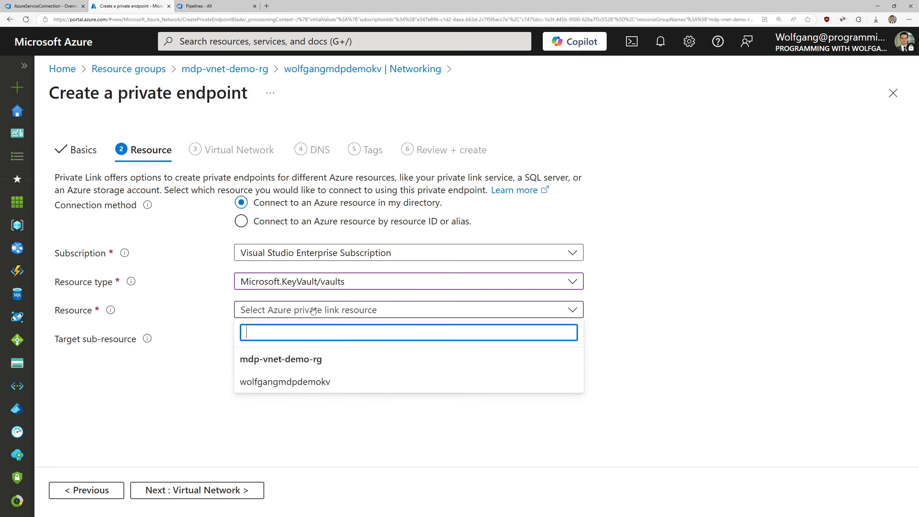
click(300, 382)
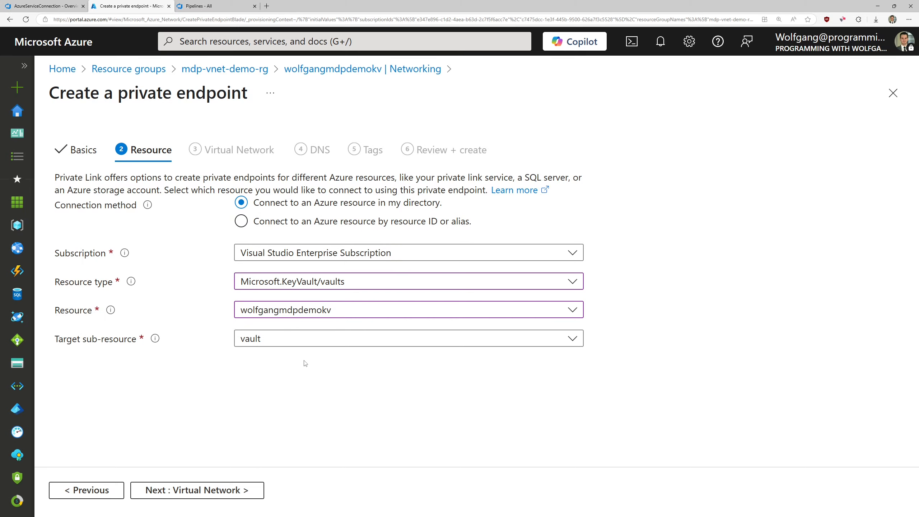
click(215, 493)
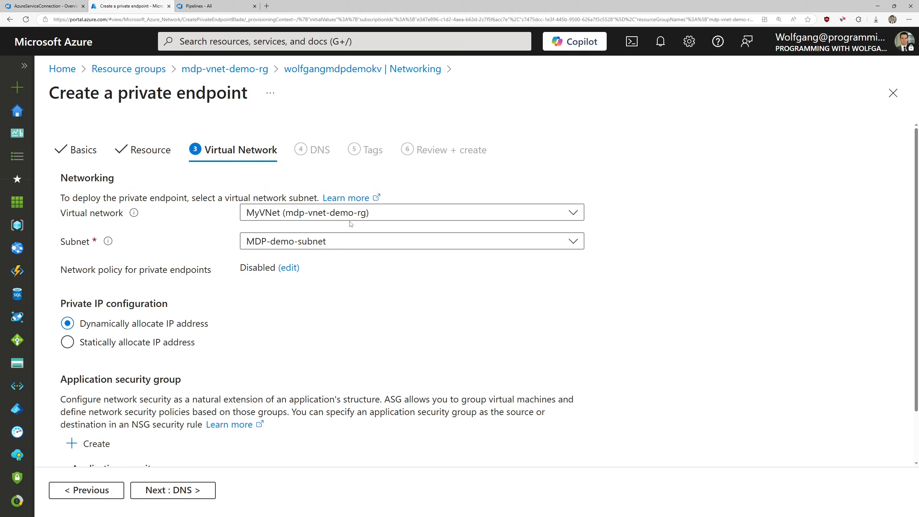
- Choose MDP-demo-subnet for the private endpoint and proceed through the DNS and tag settings to the review
click(297, 244)
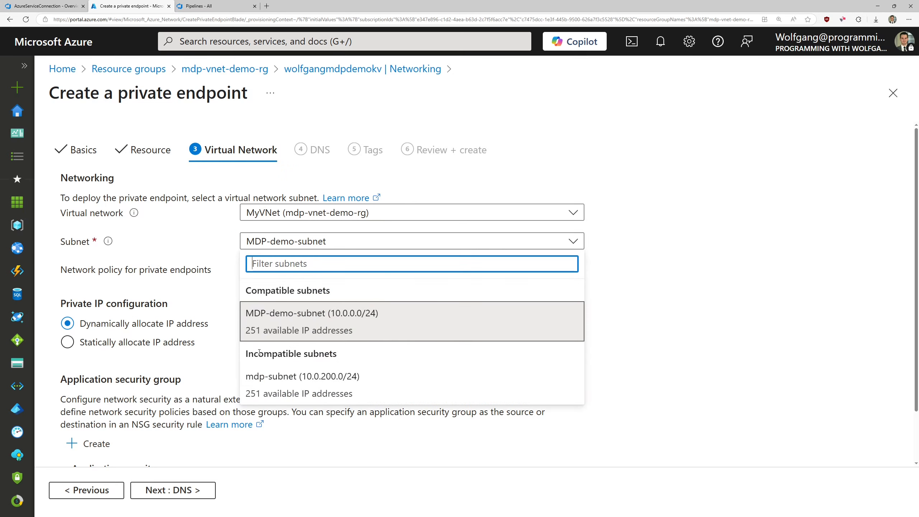
drag(239, 347, 351, 363)
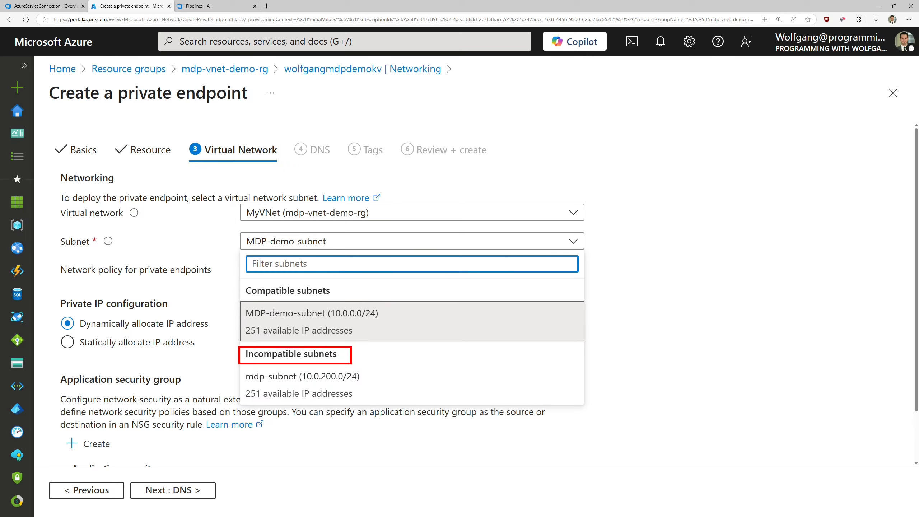
click(326, 326)
scroll(307, 324, down, 2)
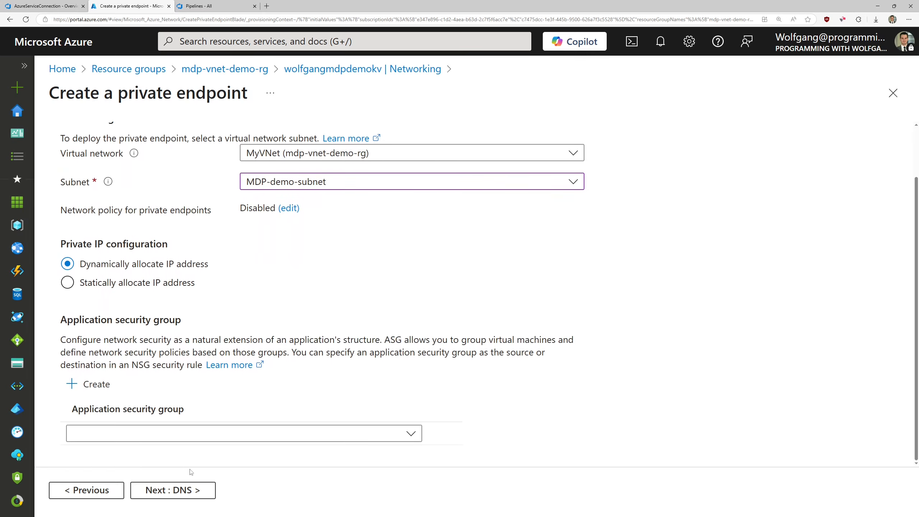
click(181, 489)
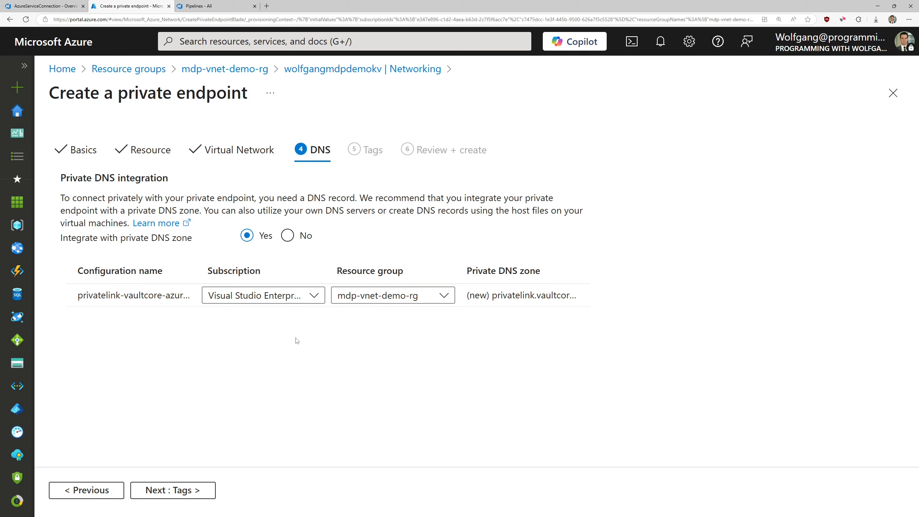
click(192, 490)
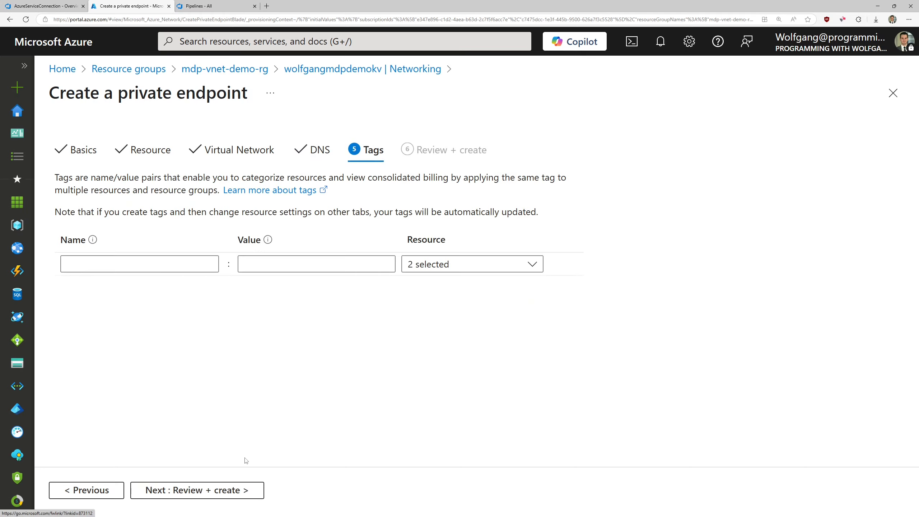
click(243, 490)
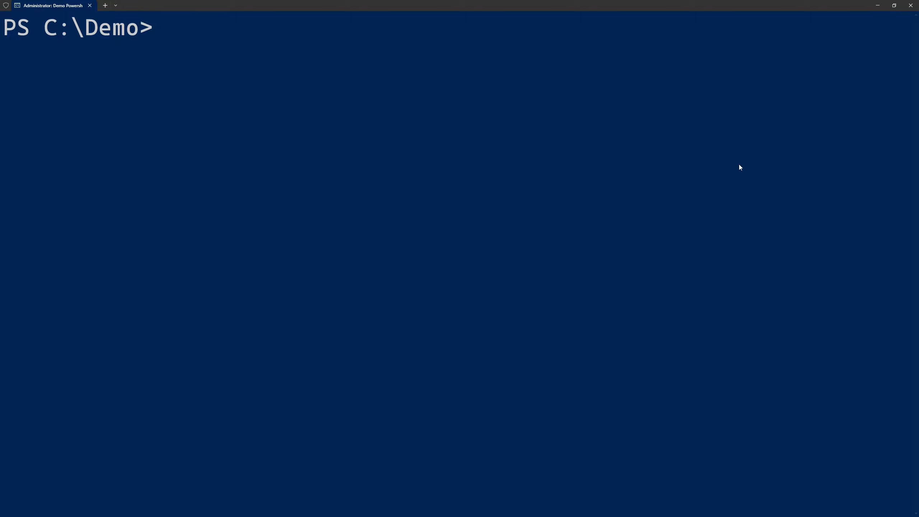
- In the terminal, run az network private-dns zone create with $ResourceGroupName and the name $PrivateDnsName, and clear the console
key(ctrl+v)
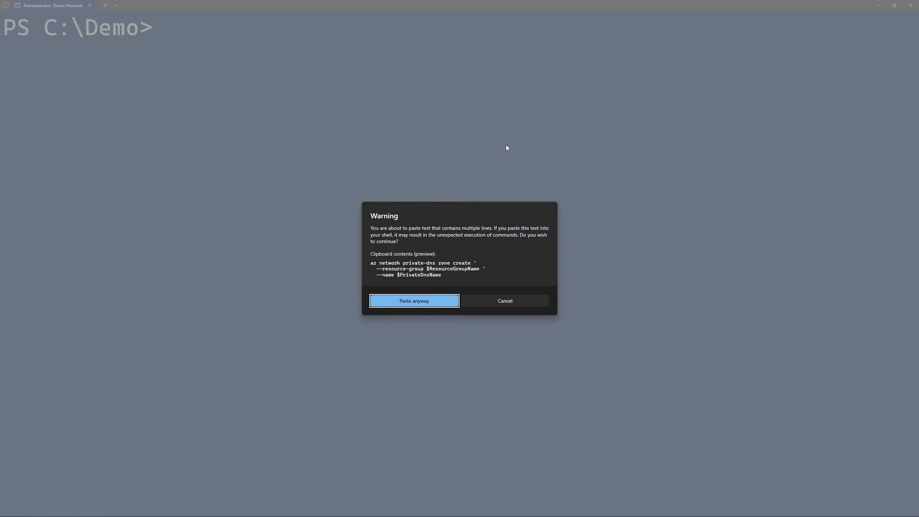
key(Return)
key(Return)
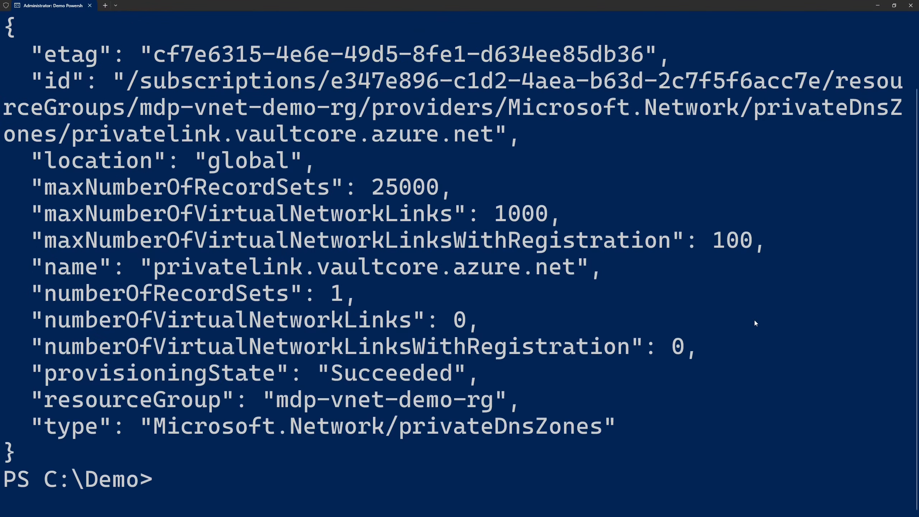
text(cls)
key(Return)
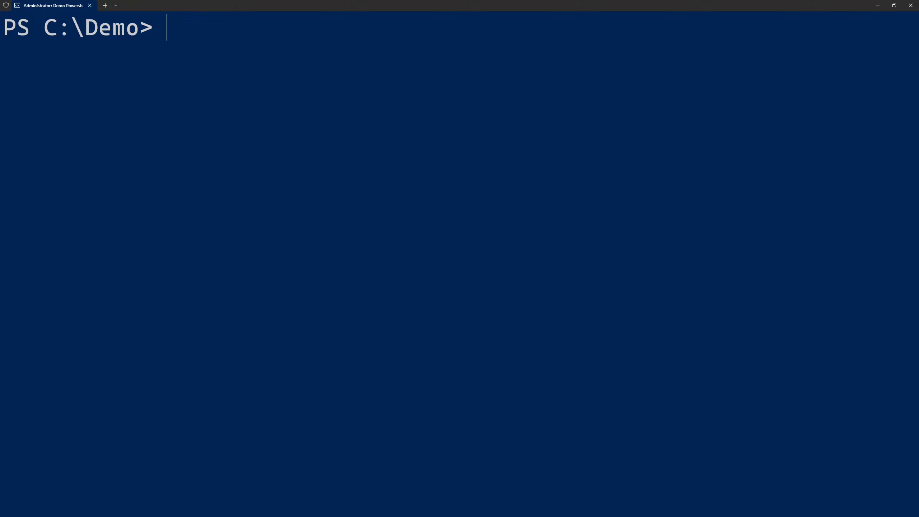
- Link $VnetName to the $PrivateDnsName zone using az network private-dns link vnet create with registration enabled, and clear the console
right_click(544, 175)
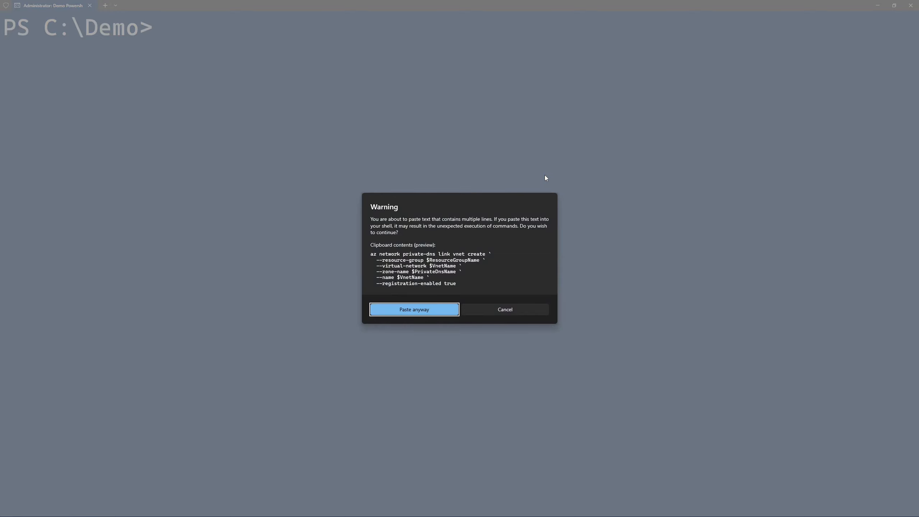
key(Return)
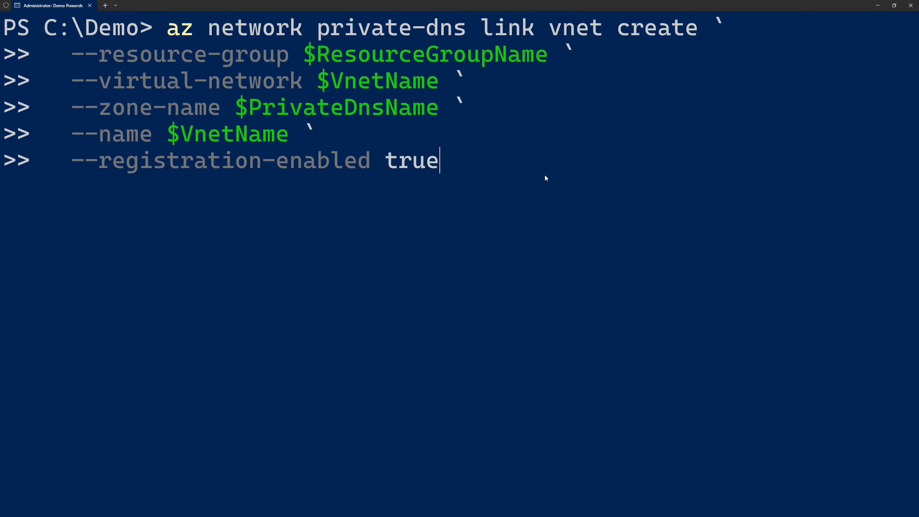
key(Return)
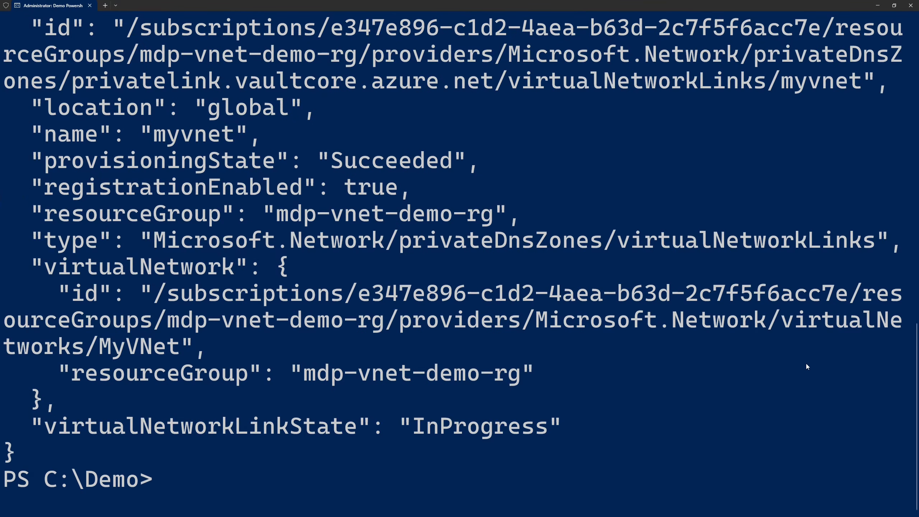
text(cls)
key(Return)
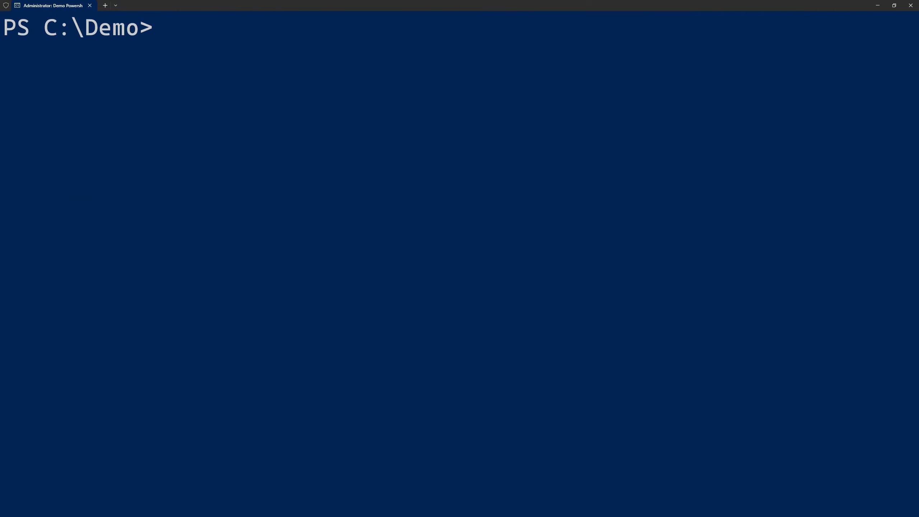
- Run az network private-endpoint create for the key vault in $SubnetName with group ID vault and connection name MyPrivateLinkConnectionName, and clear the console
key(ctrl+v)
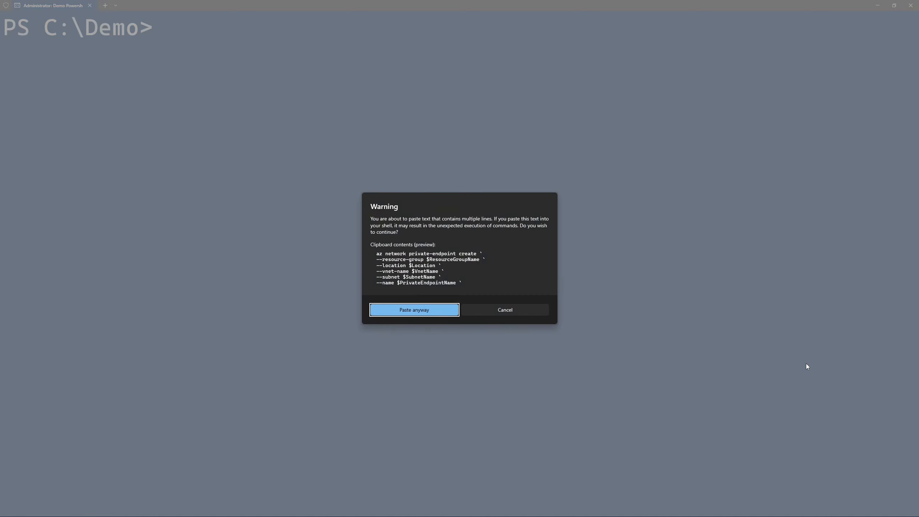
key(Return)
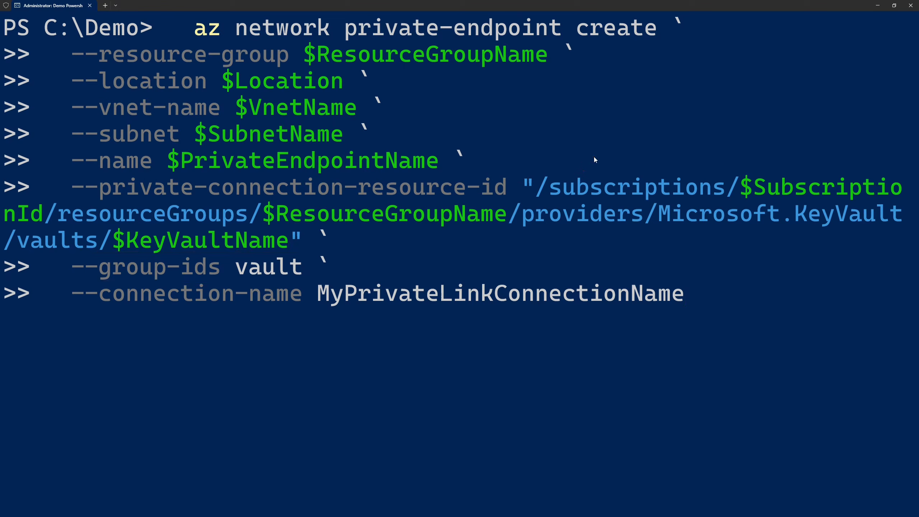
key(Return)
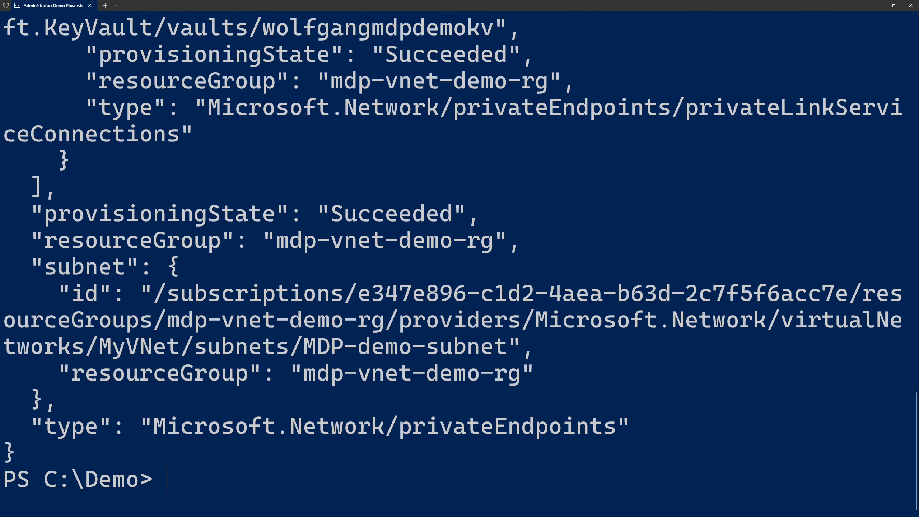
text(cls)
key(Return)
- Create the endpoint's DNS zone group named default for $PrivateDnsName, with zone name privatelink-vaultcore-azure-net
key(ctrl+v)
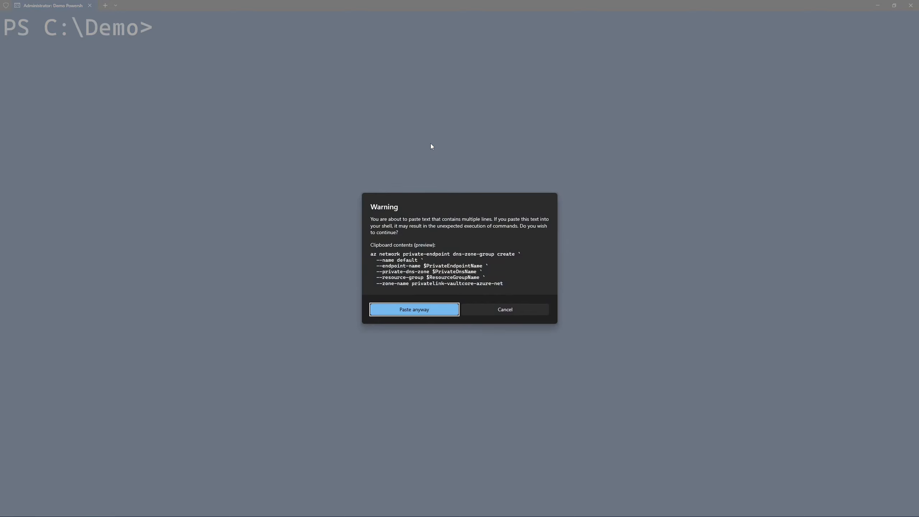
key(Return)
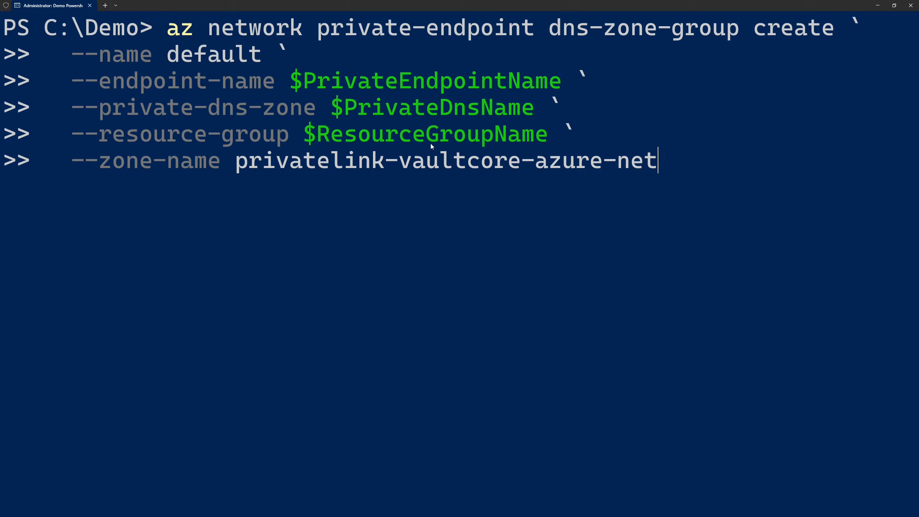
key(Return)
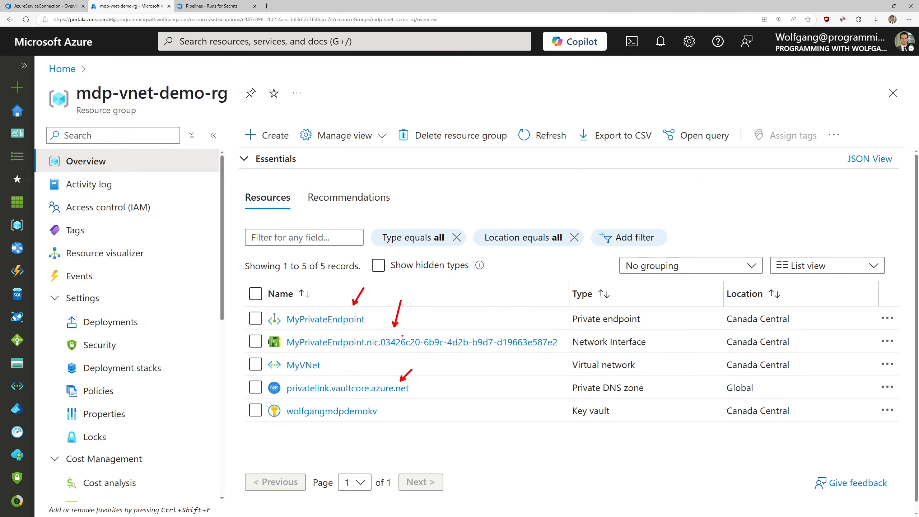
- In the Azure portal, open the key vault from mdp-vnet-demo-rg and show the private endpoint connections in its networking settings
click(354, 412)
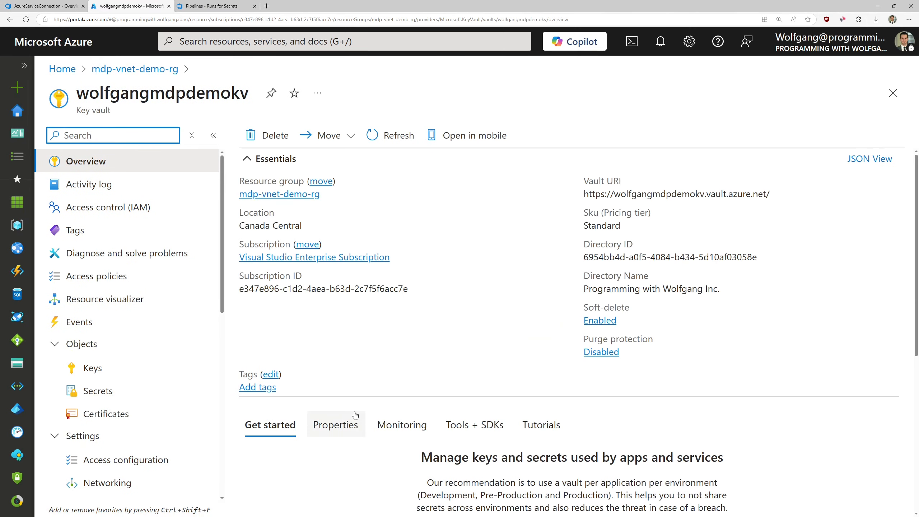
scroll(109, 362, down, 4)
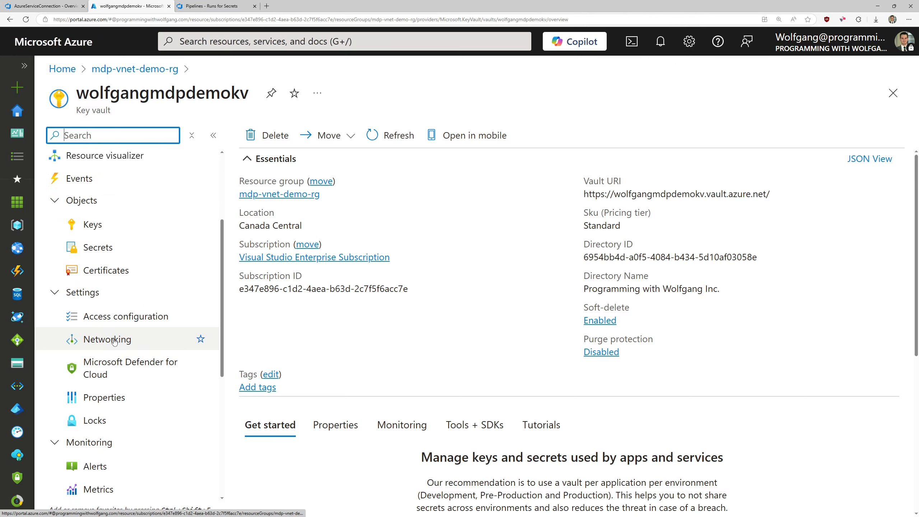
click(114, 341)
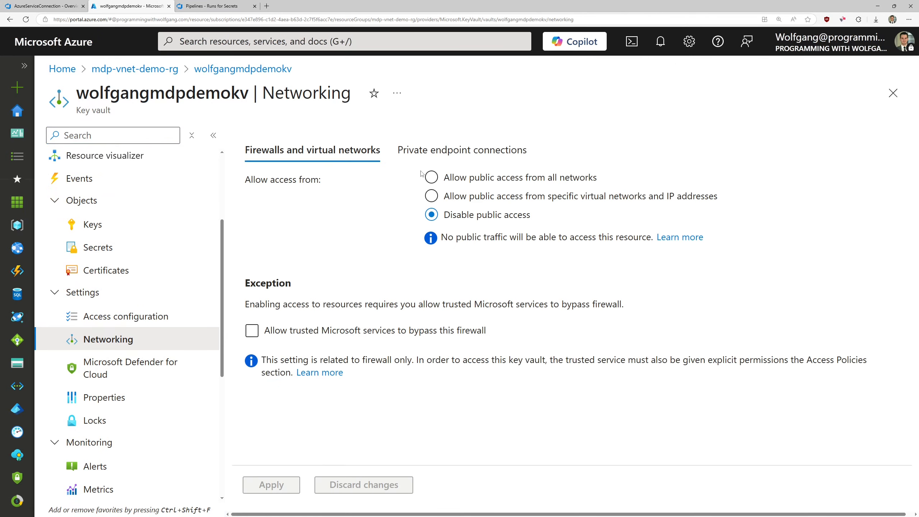
click(437, 156)
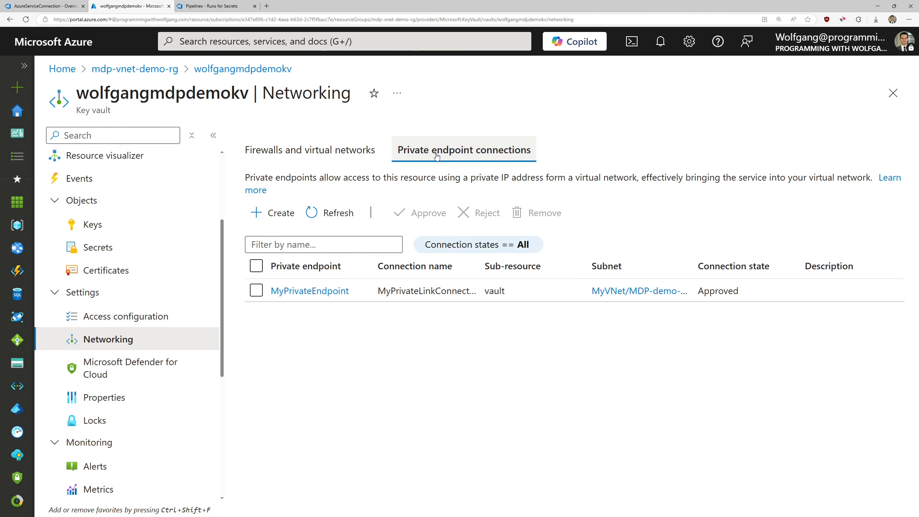
- Examine the FQDNs, IP addresses and DNS zone group in MyPrivateEndpoint's DNS configuration, and open its linked private DNS zone
click(317, 292)
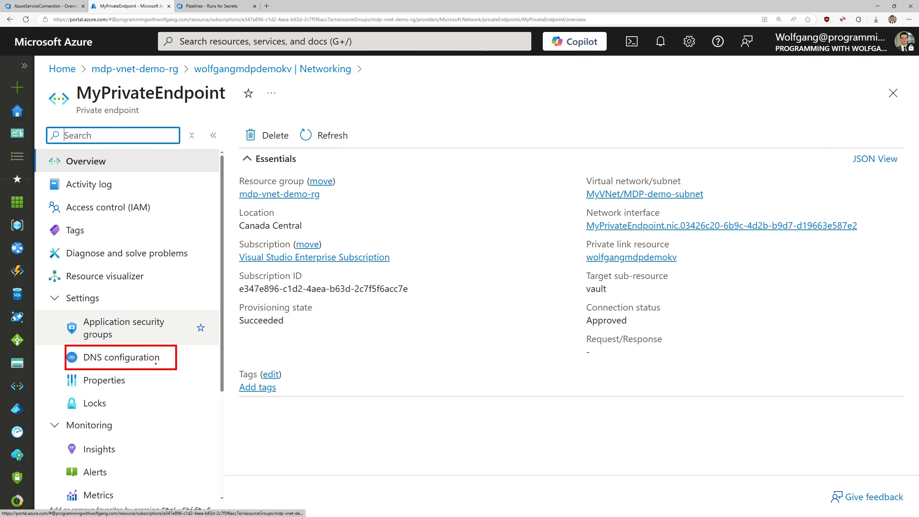
click(155, 363)
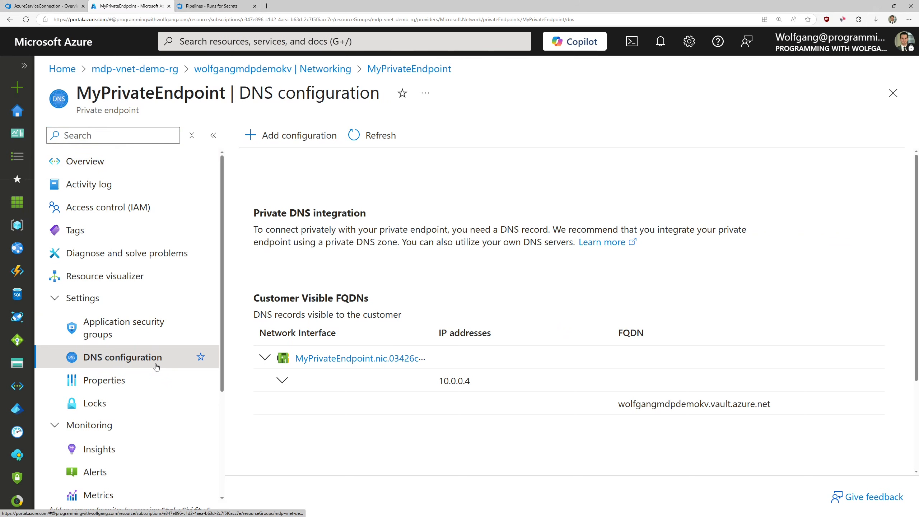
scroll(481, 313, down, 2)
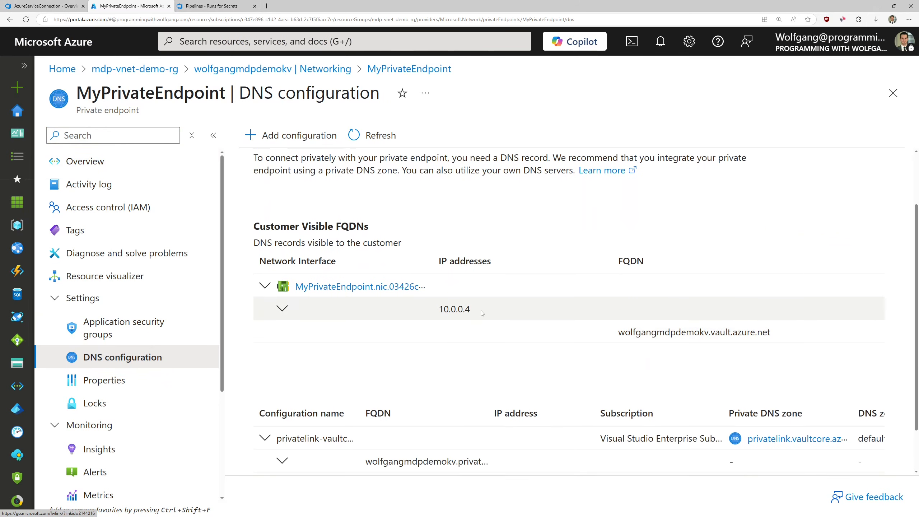
scroll(482, 314, down, 2)
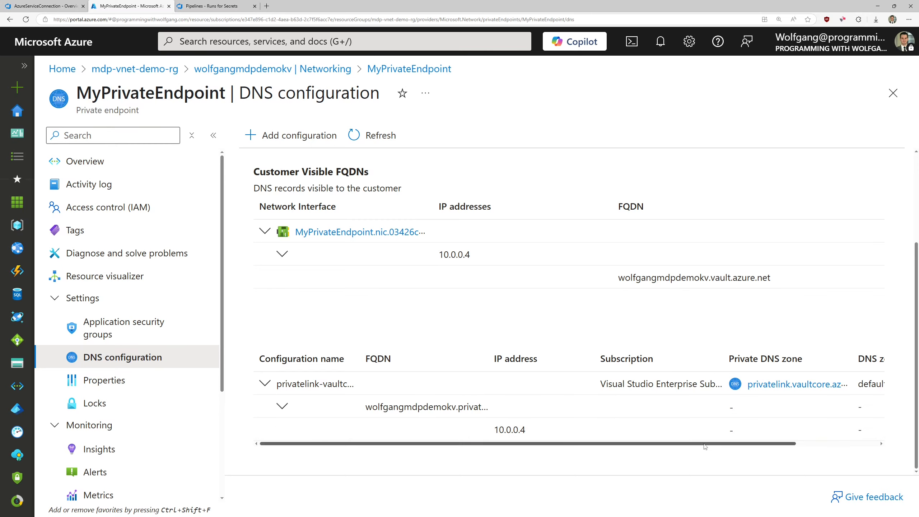
scroll(724, 398, right, 3)
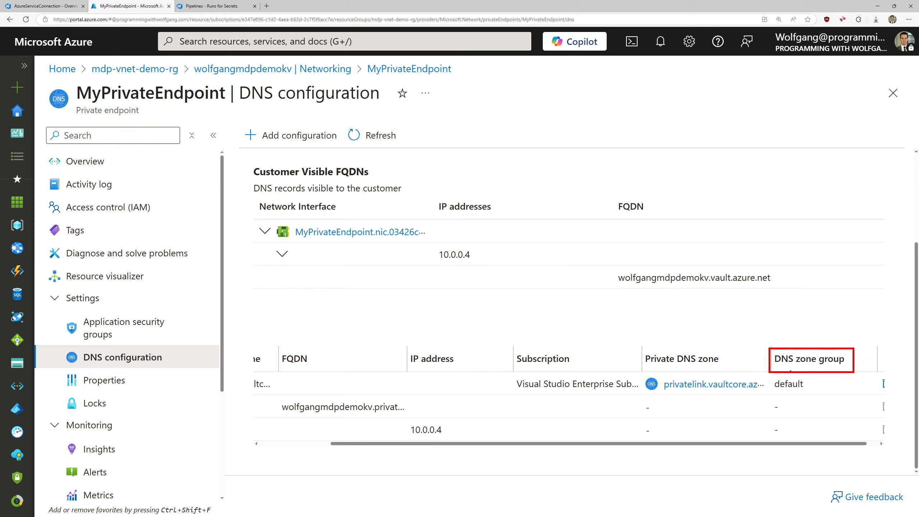
click(732, 387)
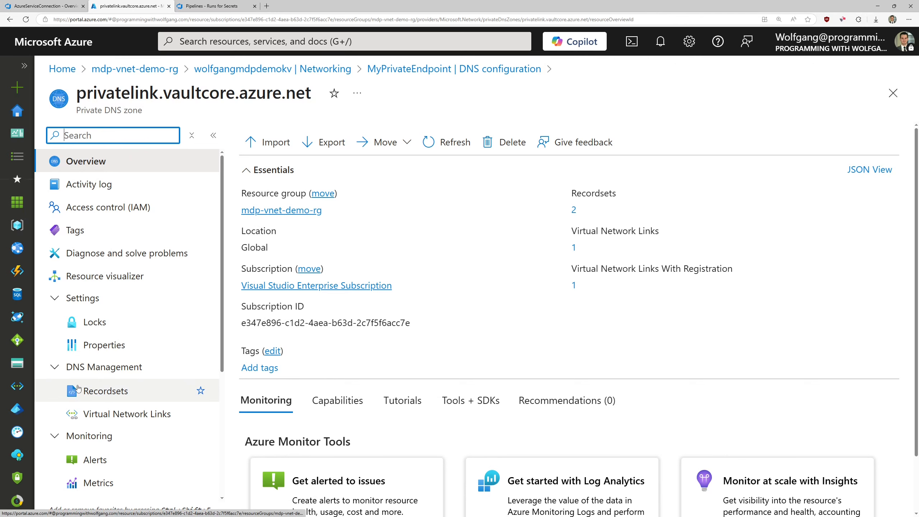
- Show the recordsets of the privatelink.vaultcore.azure.net private DNS zone
click(105, 390)
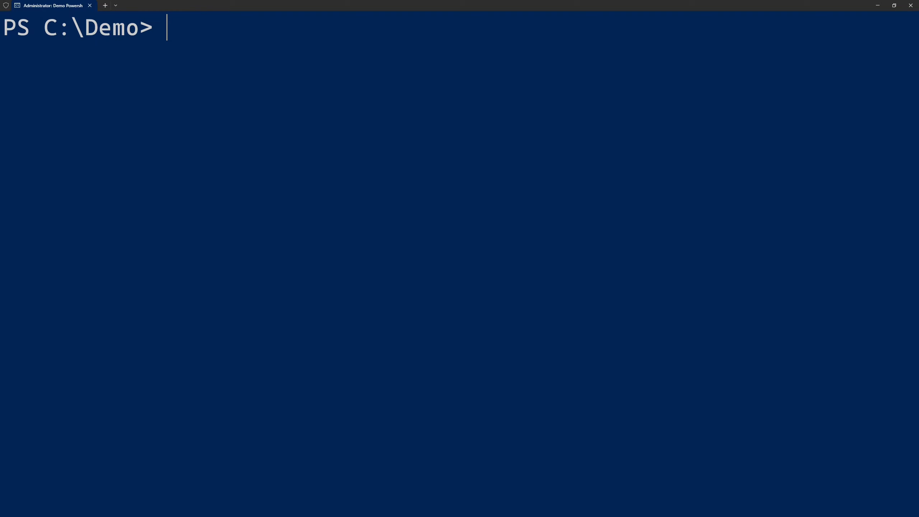
- In PowerShell, create the dev center $DevCenterName in $ResourceGroupName at $Location with az devcenter, storing its ID in $DevCenterId
key(ctrl+v)
key(Return)
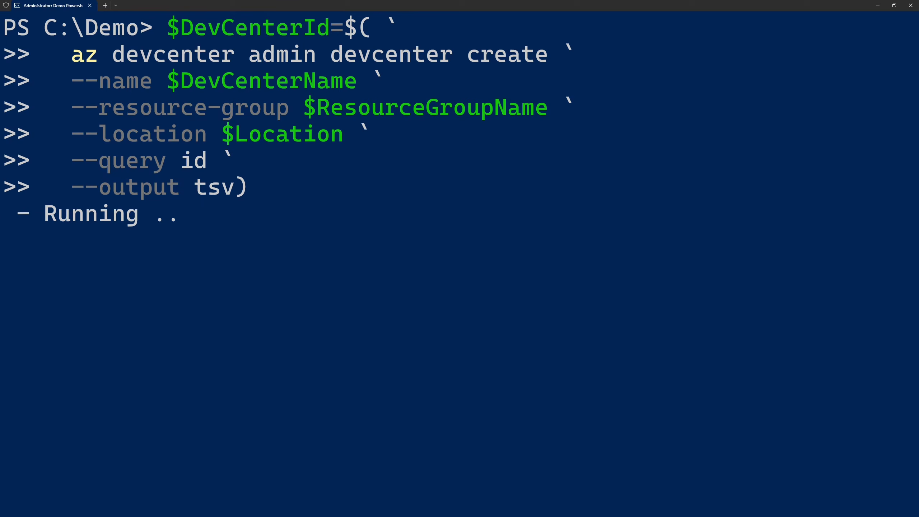
- Create the project $DevCenterProject in that dev center with description "Youtube Dev Center Demo", storing its ID in $DevCenterProjectId, and clear the console
key(ctrl+v)
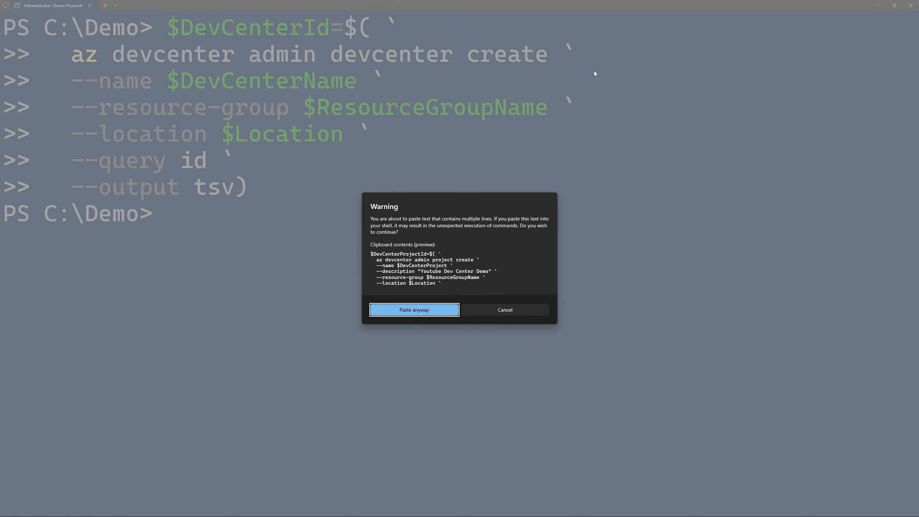
key(Return)
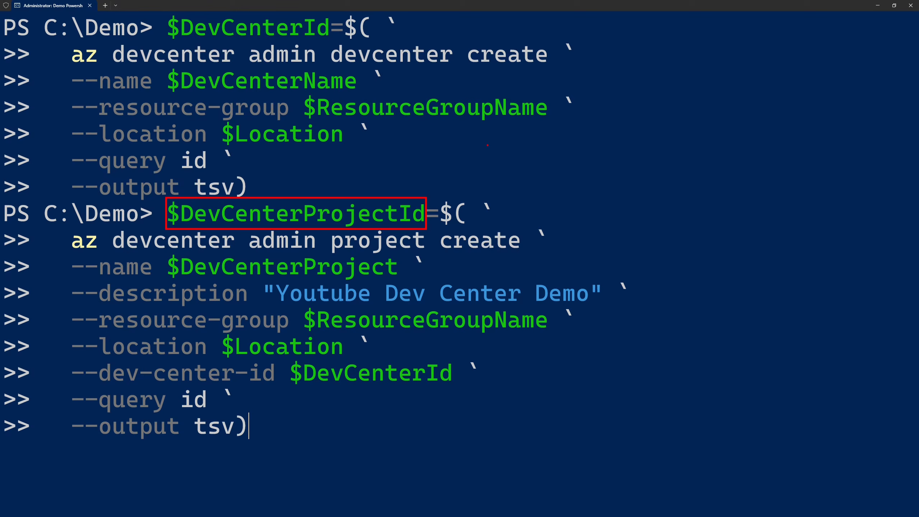
key(Return)
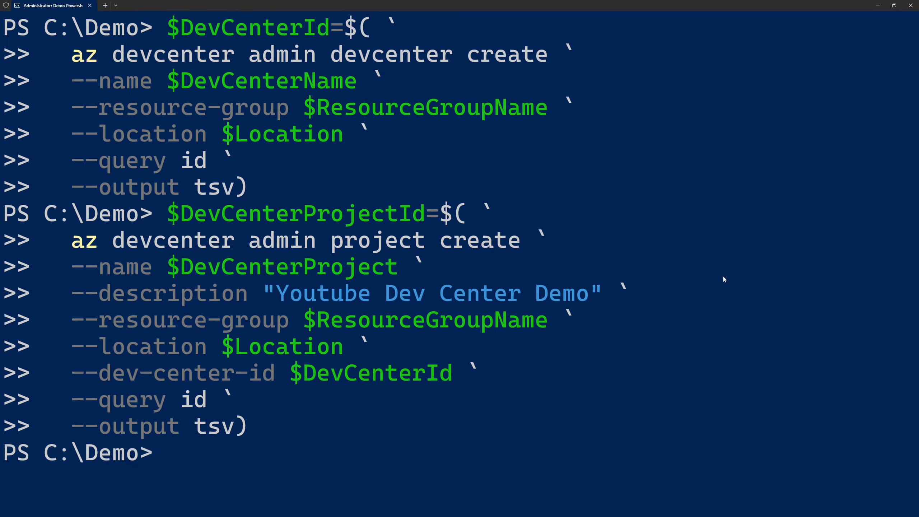
text(cls)
key(Return)
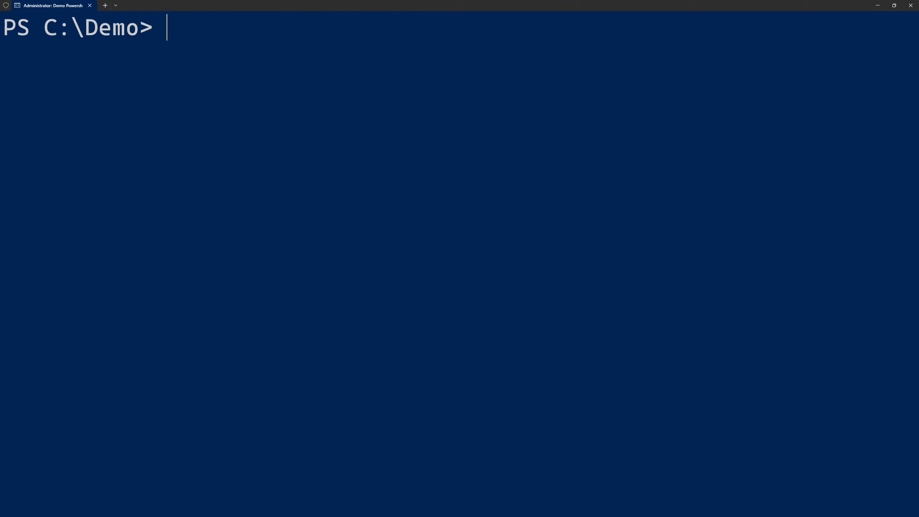
- Run az mdp pool create for $PoolName in $DevCenterProjectId with maximum concurrency 1, using agent-profile.json, fabric-profile.json and organization-profile.json
key(ctrl+v)
key(Return)
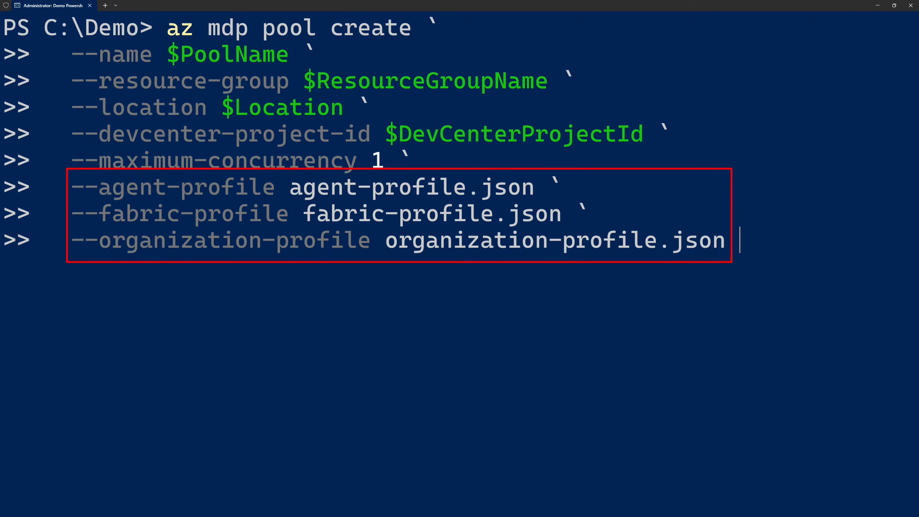
key(Return)
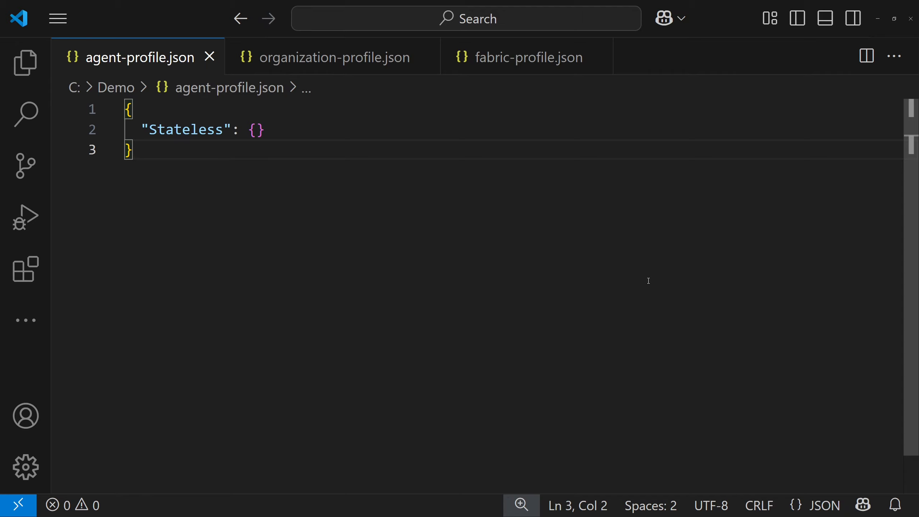
- In Visual Studio Code, examine the organization URL, projects, parallelism and permission profile in organization-profile.json
click(331, 62)
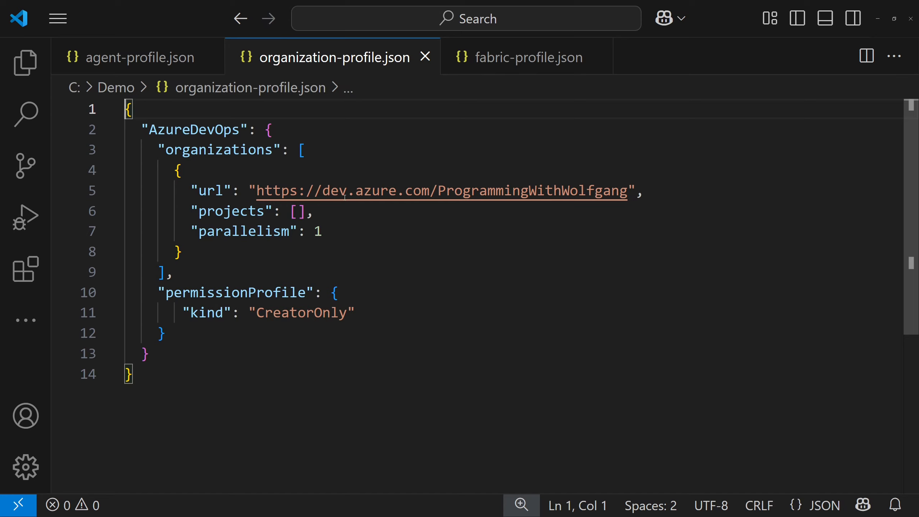
mouse_move(189, 179)
mouse_down()
mouse_move(241, 197)
mouse_move(204, 206)
mouse_move(322, 223)
mouse_up()
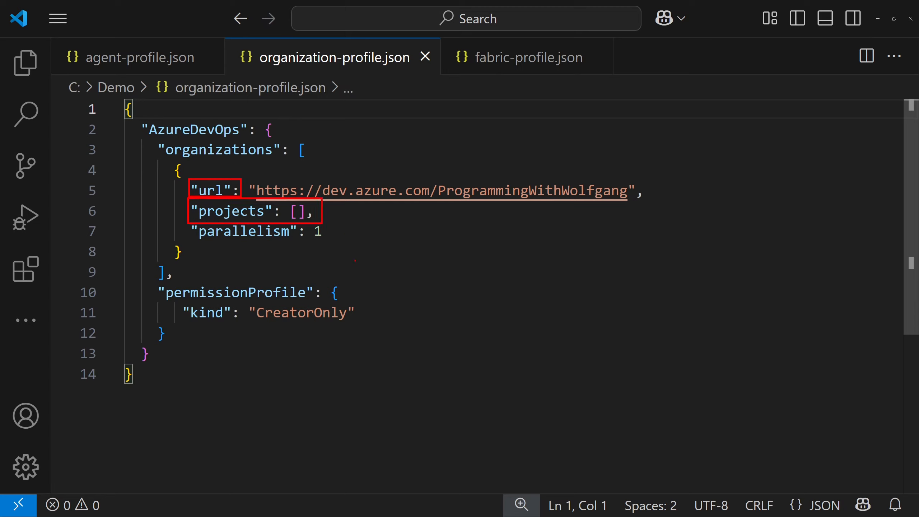
key(Escape)
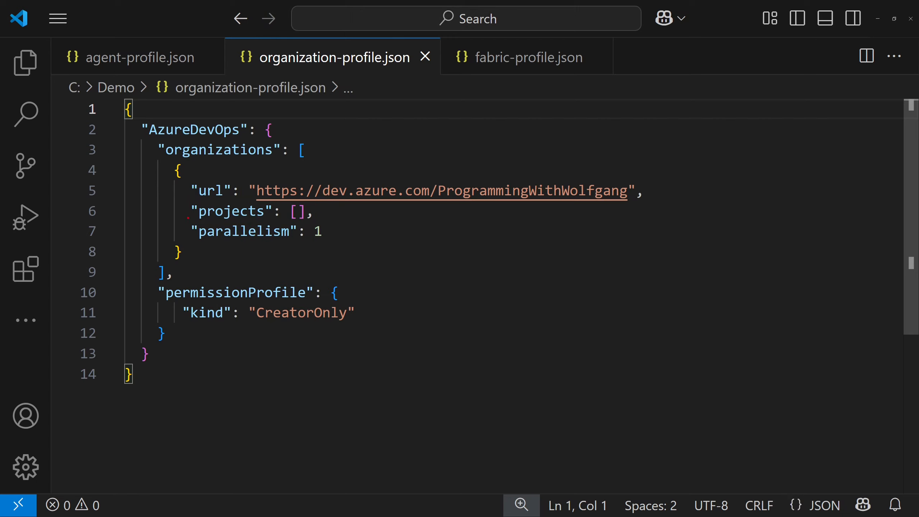
drag(186, 221, 332, 246)
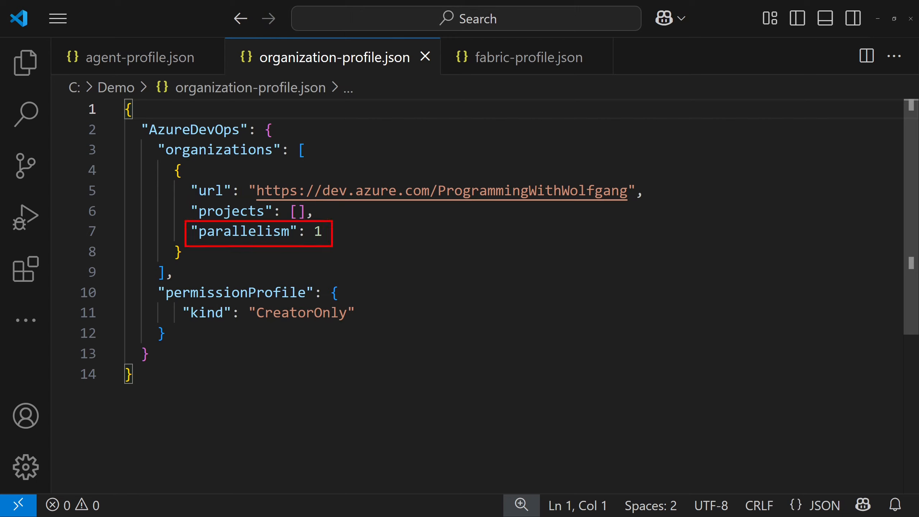
key(Escape)
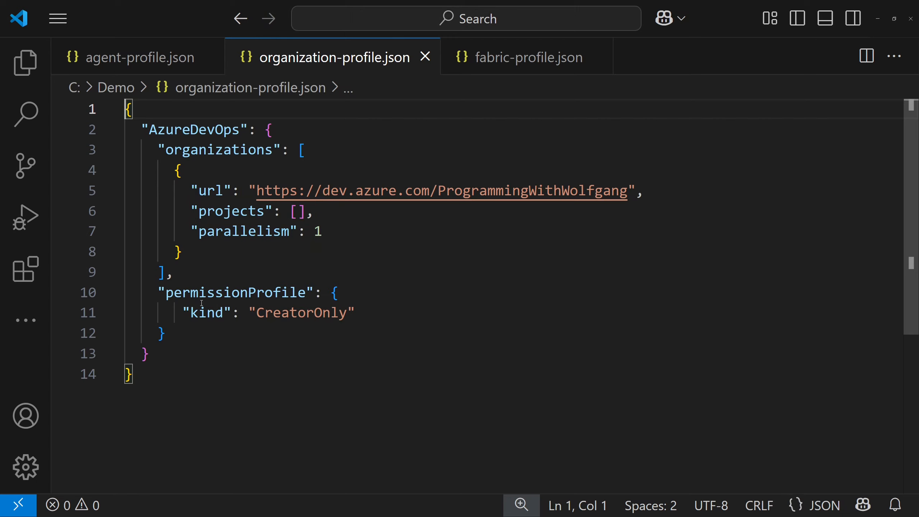
key(ctrl+2)
mouse_move(156, 282)
mouse_down()
mouse_move(374, 335)
mouse_move(368, 325)
mouse_up()
- Examine the VM SKU, image alias, network profile subnet ID and OS profile in fabric-profile.json
click(521, 60)
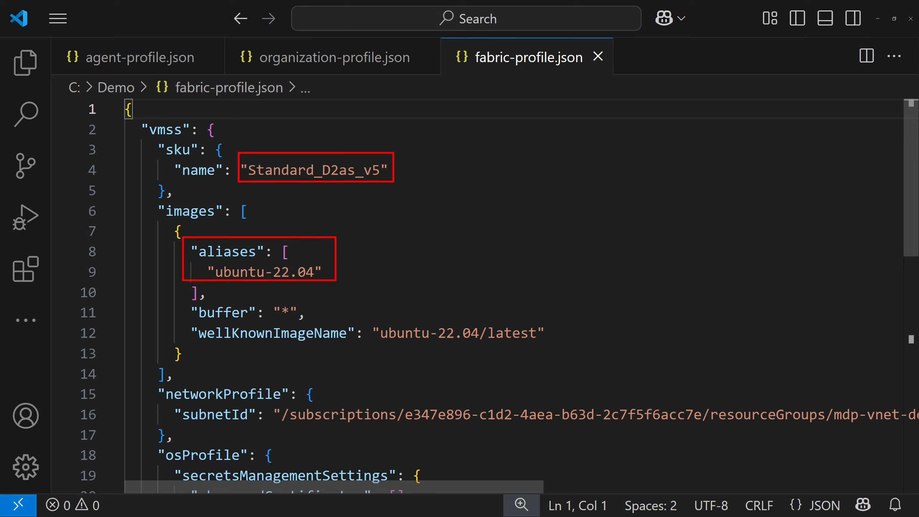
scroll(335, 286, down, 2)
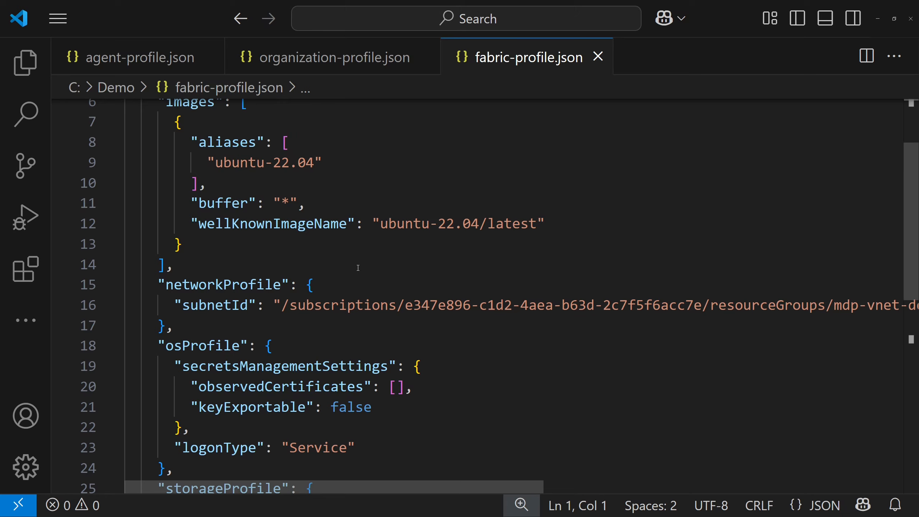
drag(329, 483, 759, 462)
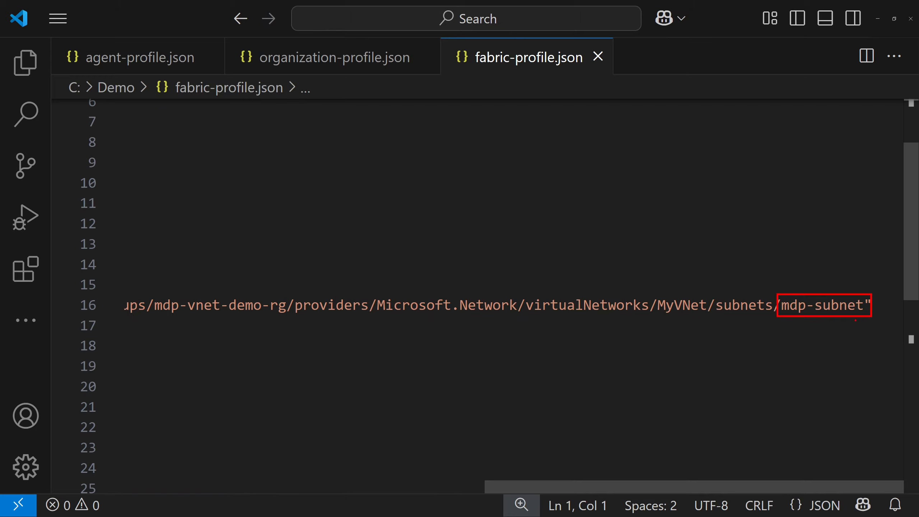
drag(743, 483, 376, 484)
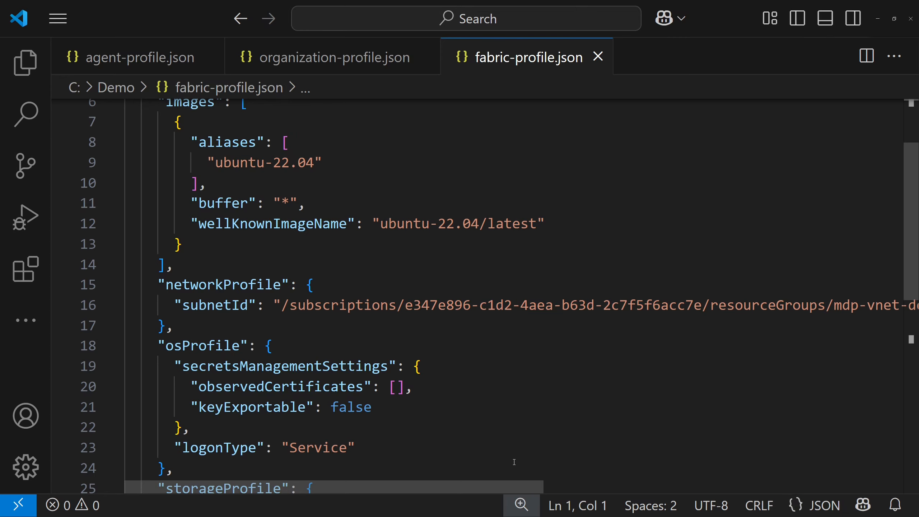
drag(502, 487, 735, 463)
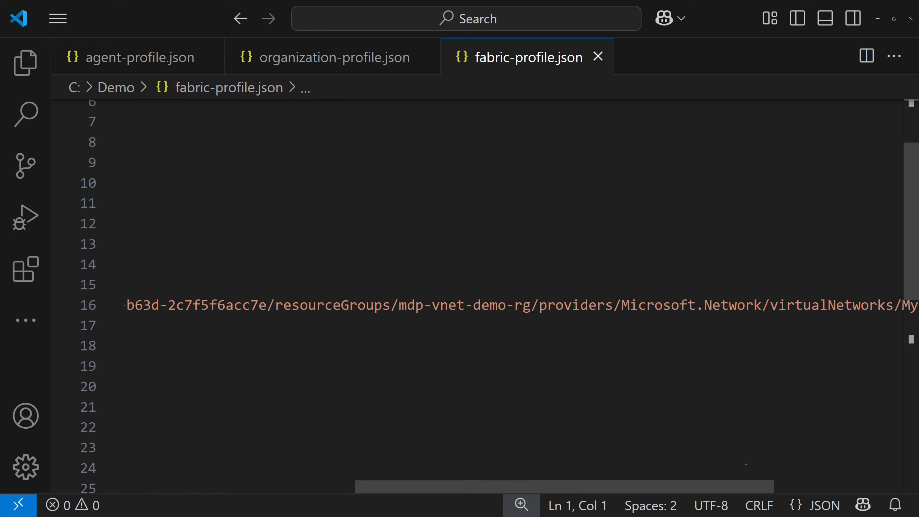
drag(703, 483, 423, 460)
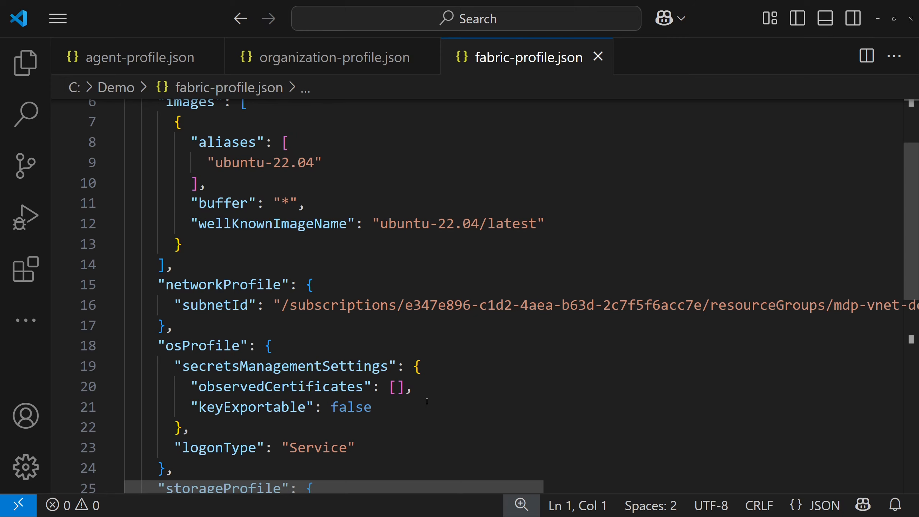
click(645, 340)
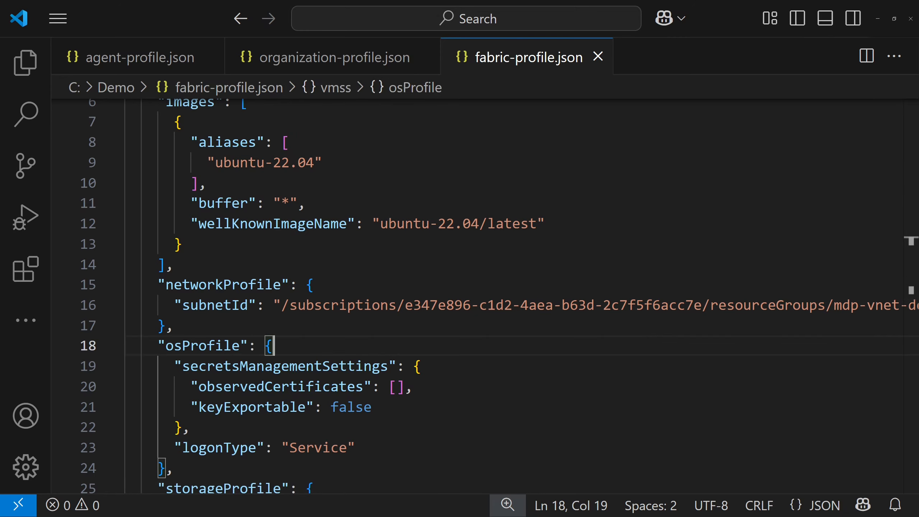
- Switch to Azure DevOps in the browser and run the Secrets pipeline on the main branch
key(alt+Tab)
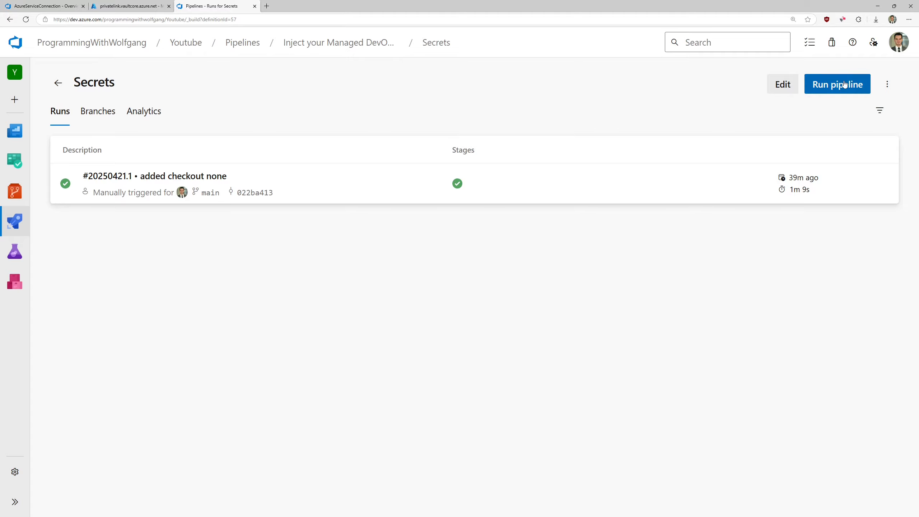
click(826, 90)
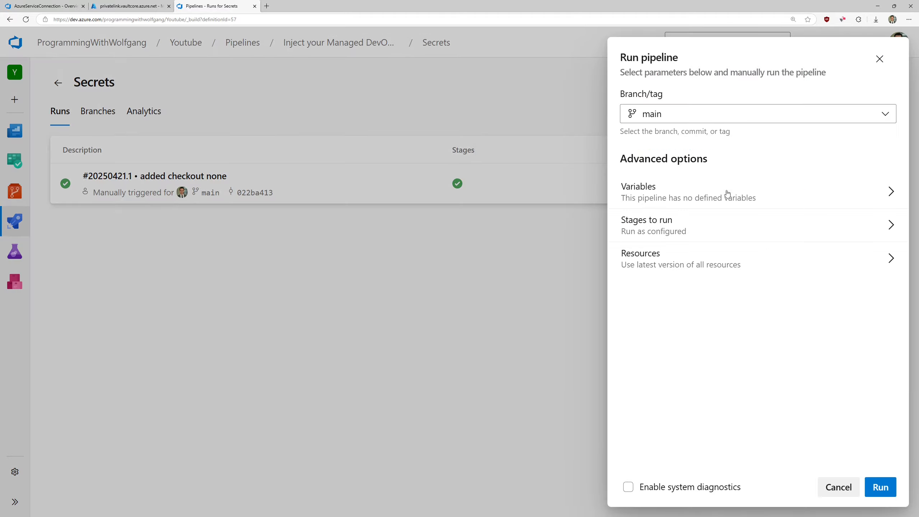
click(881, 487)
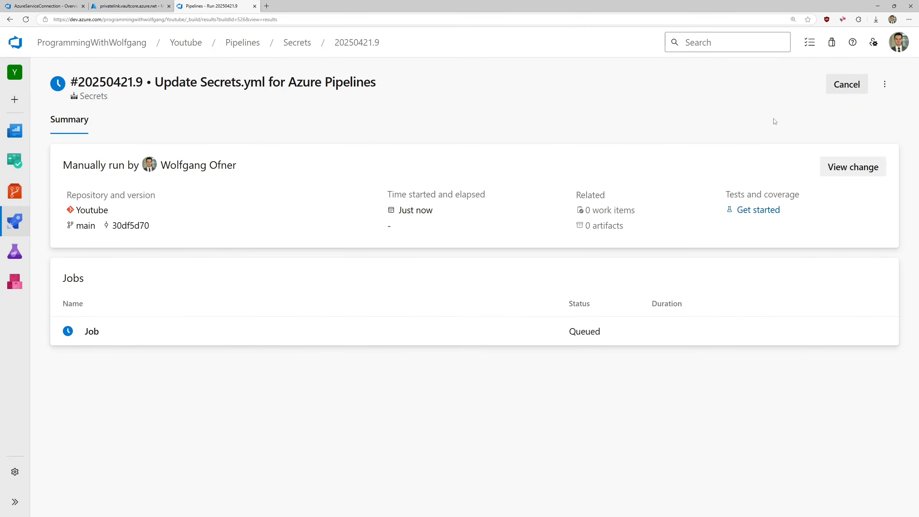
- Open the pipeline's Secrets.yml and examine its pool, variables, and the tasks that write, read, print, copy and publish the secret
click(884, 84)
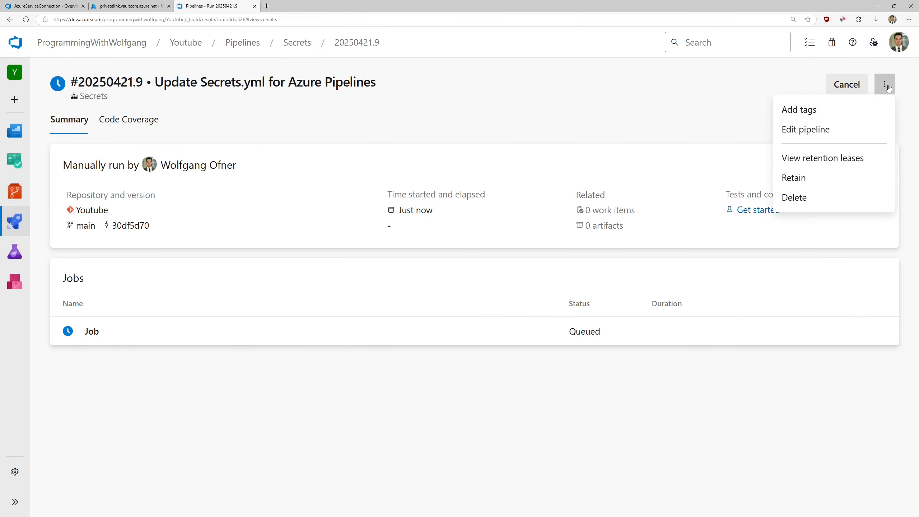
click(815, 134)
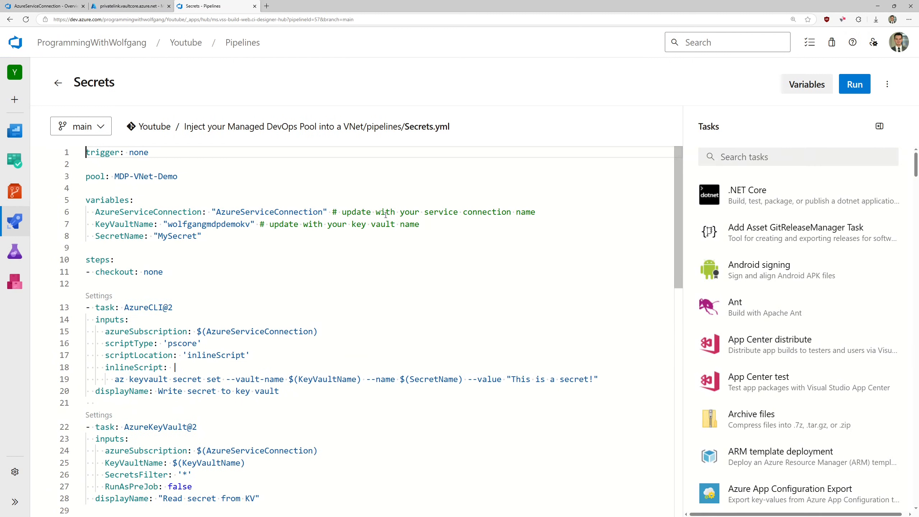
click(879, 125)
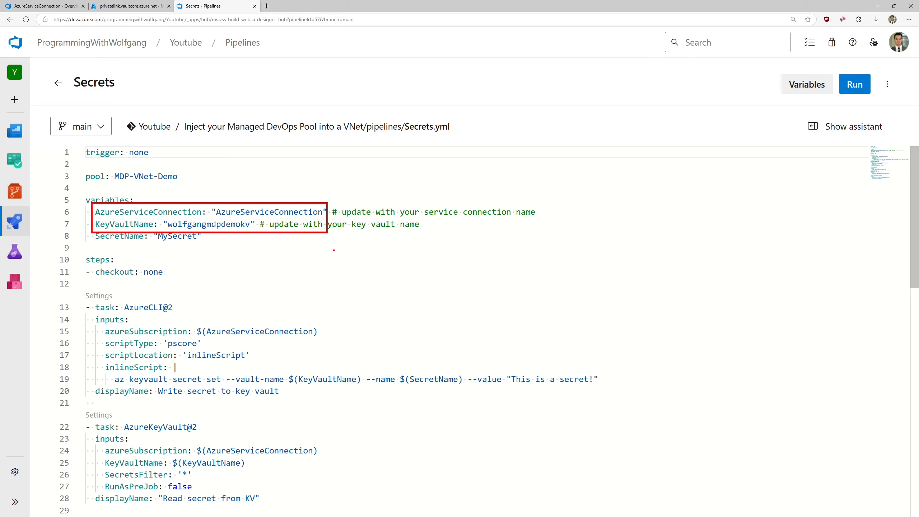
scroll(306, 251, down, 2)
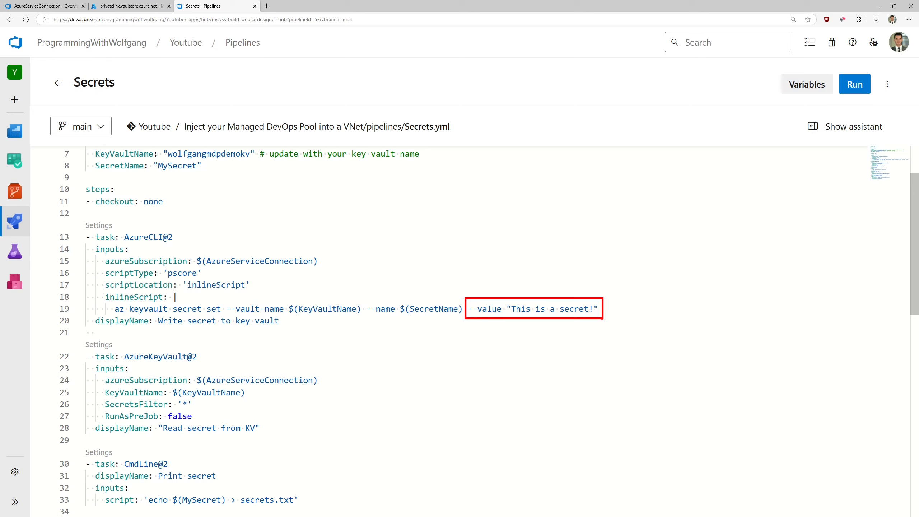
scroll(278, 343, down, 3)
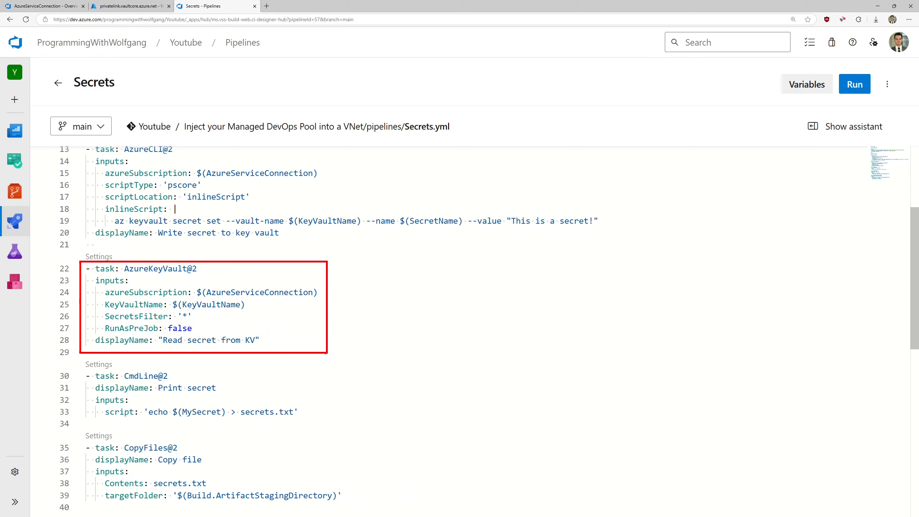
scroll(318, 343, down, 1)
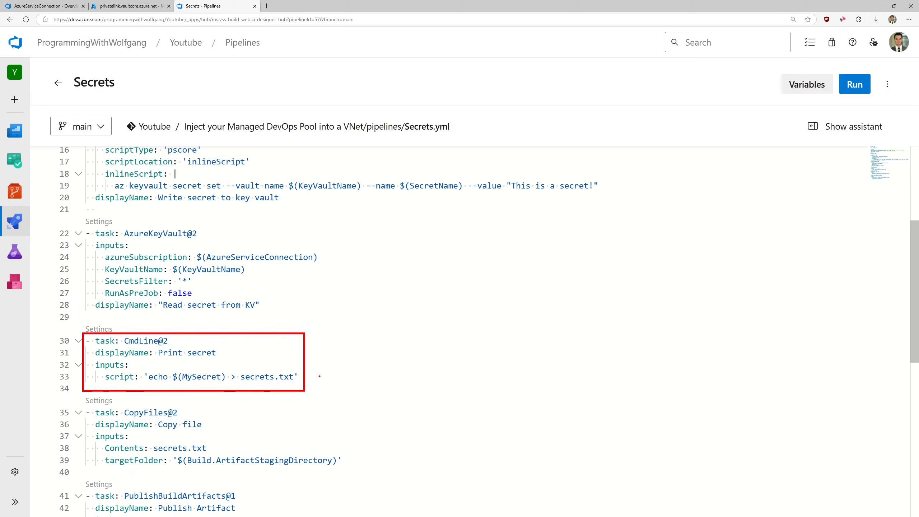
key(Escape)
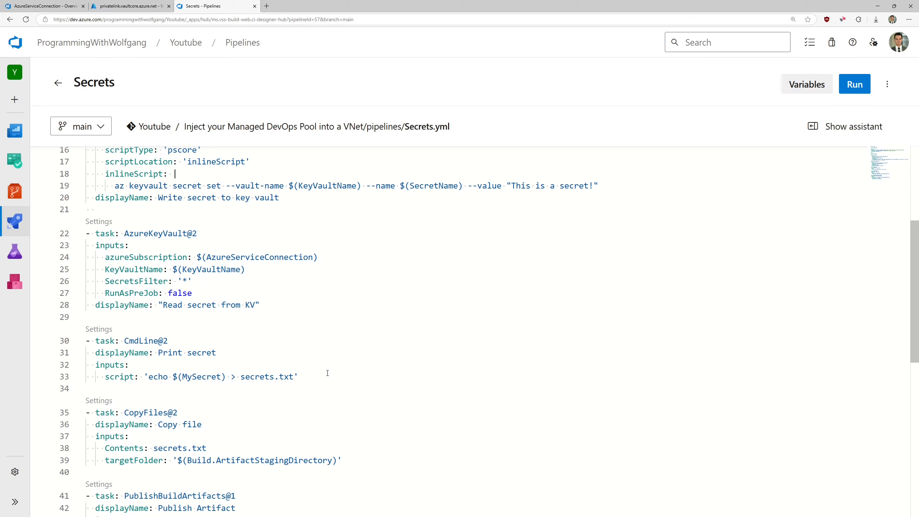
scroll(327, 373, down, 4)
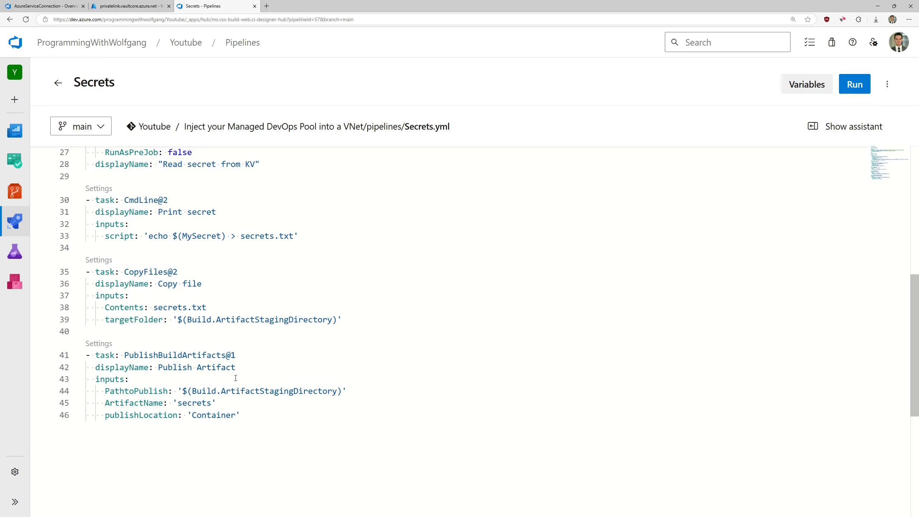
drag(82, 346, 362, 428)
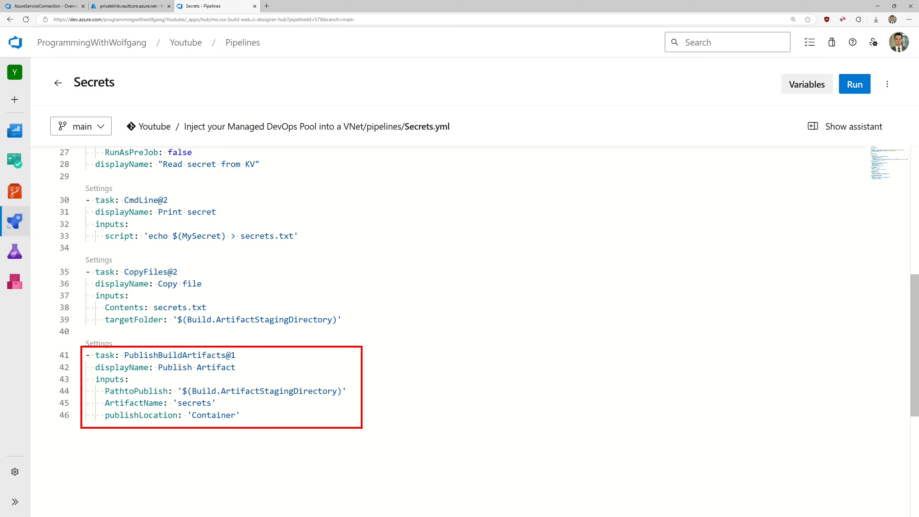
key(Escape)
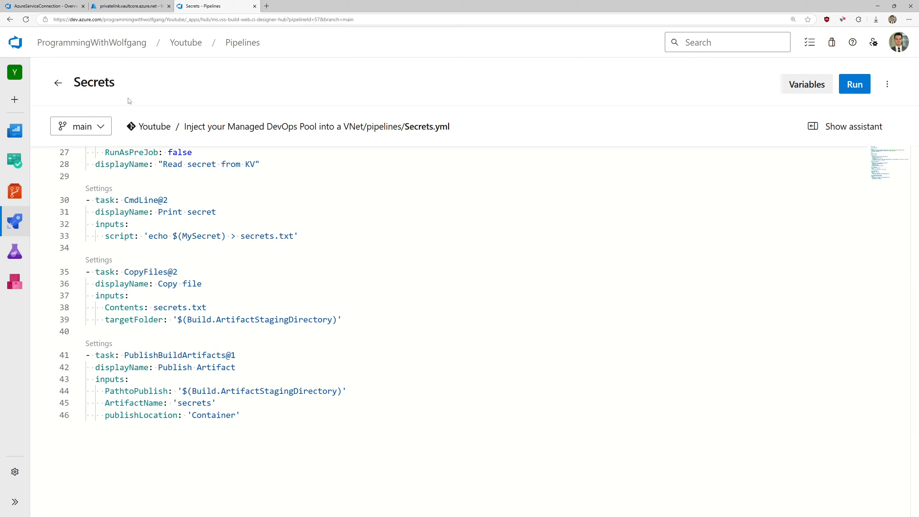
- Download secrets.txt from the published secrets artifact of the latest Secrets pipeline run and open the file
click(58, 84)
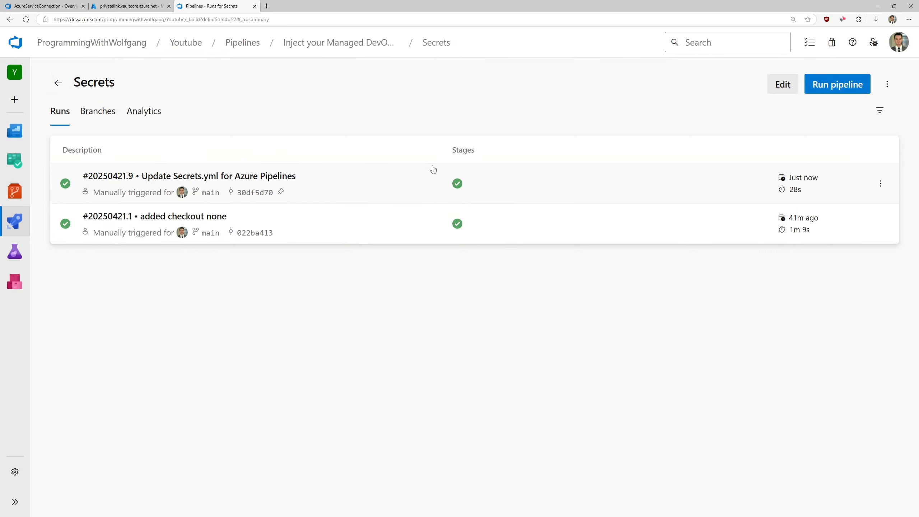
click(417, 186)
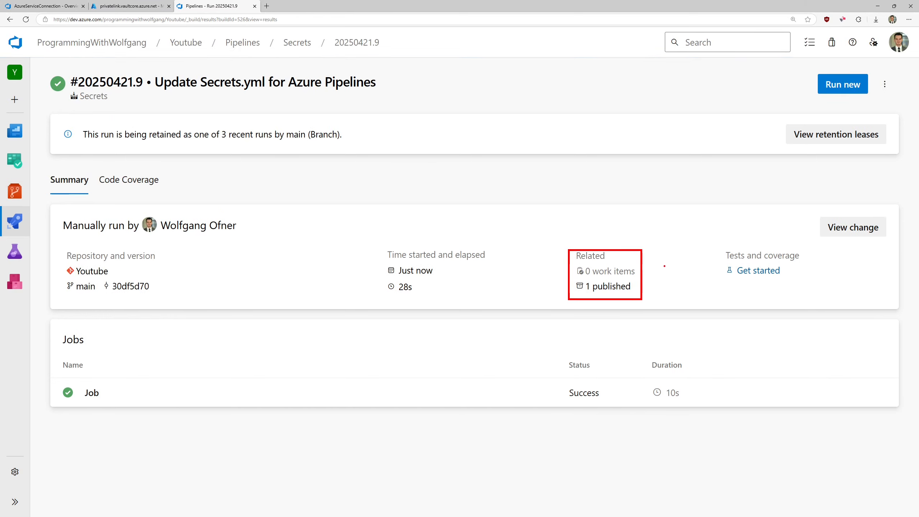
click(611, 286)
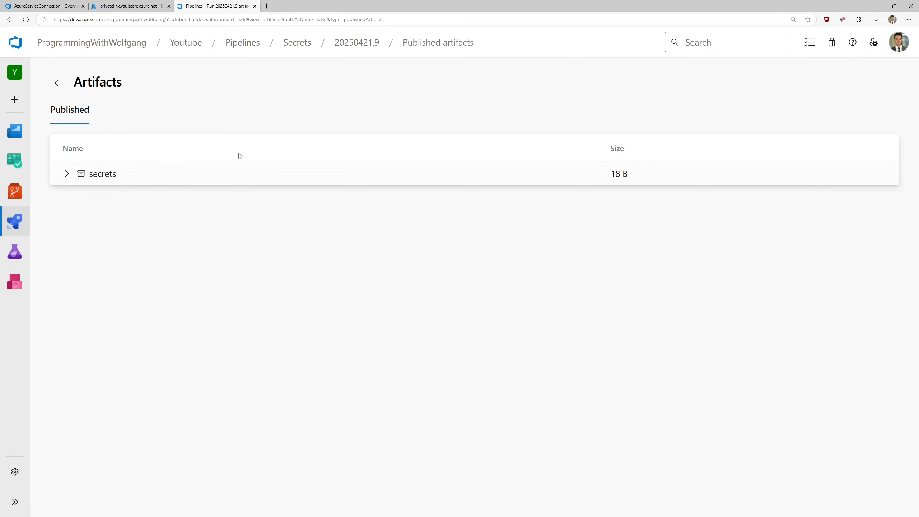
click(67, 174)
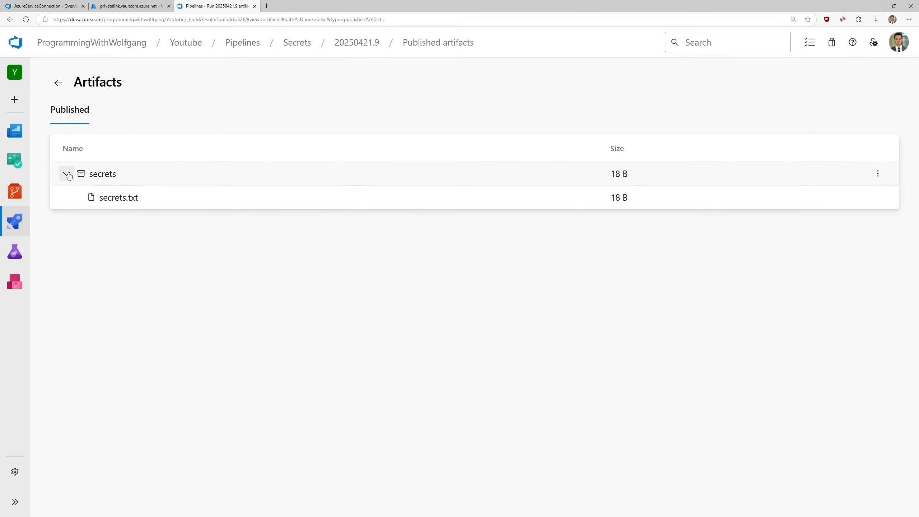
click(130, 201)
click(875, 19)
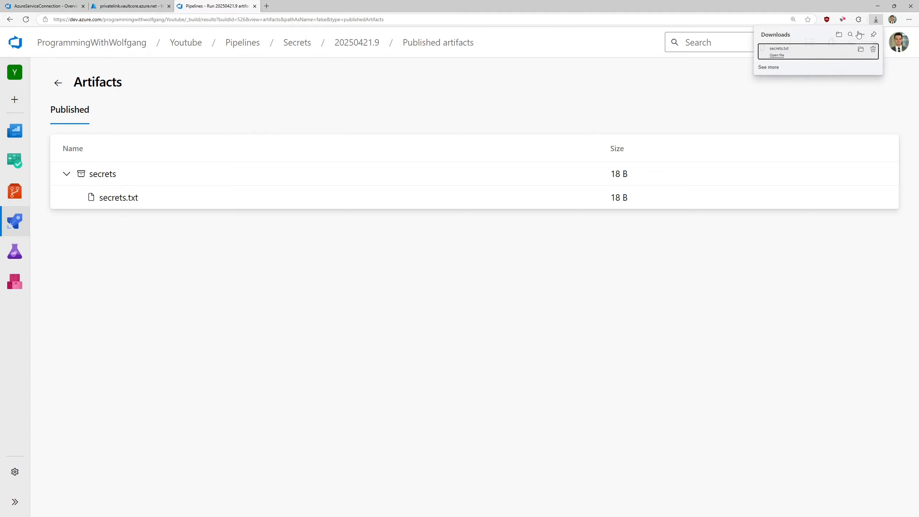
click(777, 55)
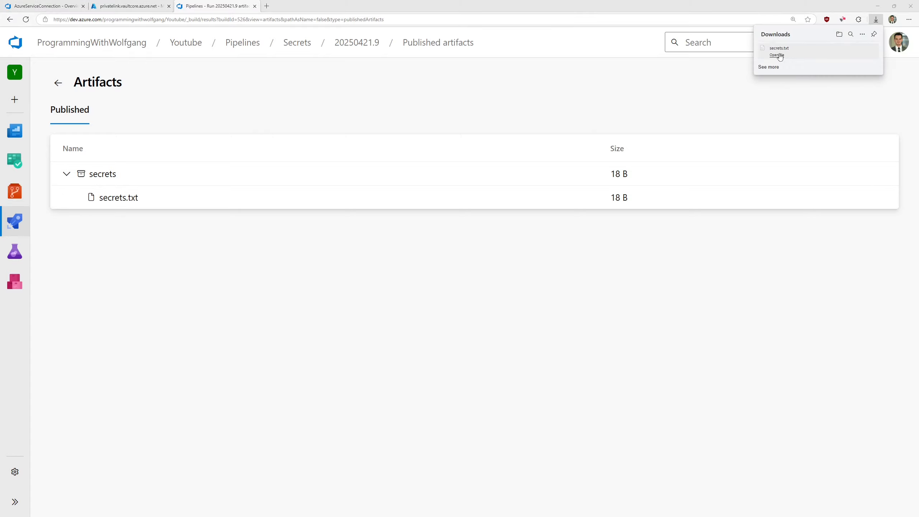